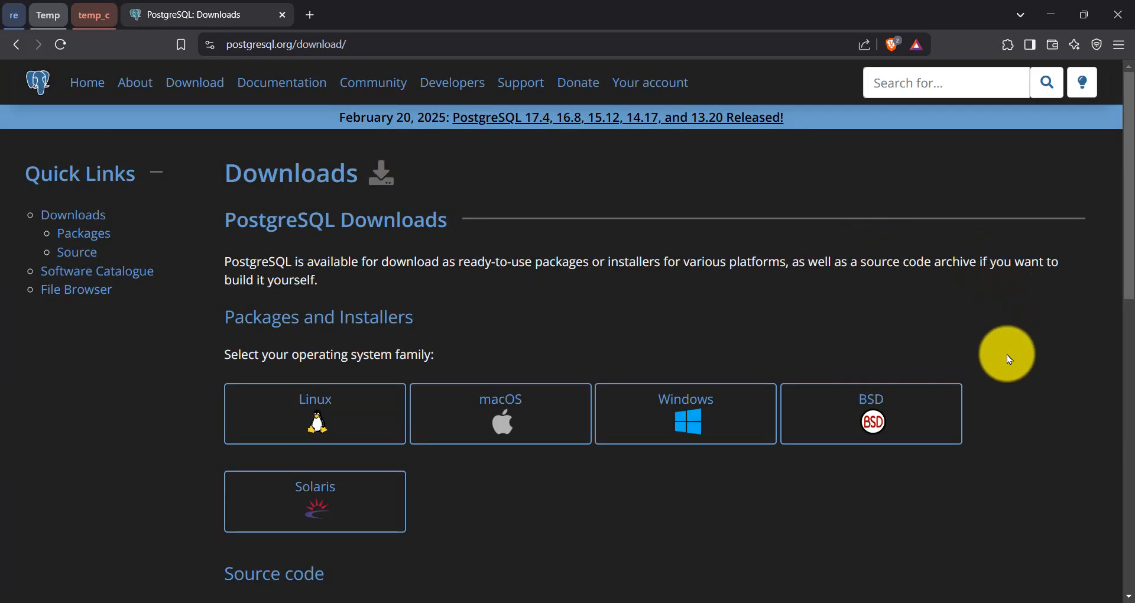
Step: Scroll the postgresql.org downloads page to review the packages and installers options
scroll(1008, 356, "down", 1)
scroll(1008, 354, "up", 1)
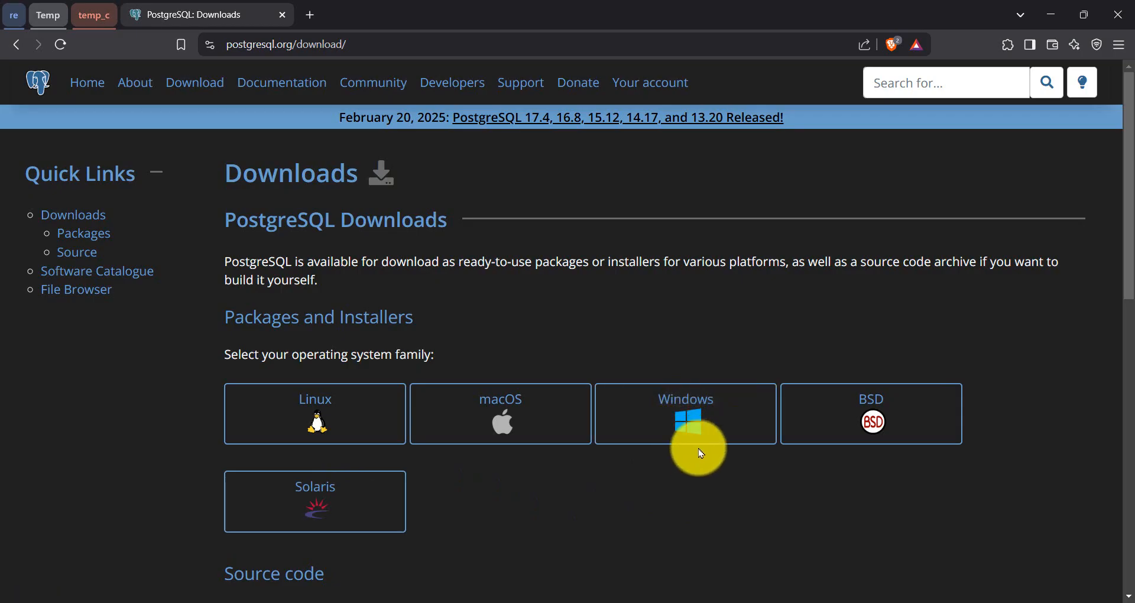
Step: Go to the Windows installers and download PostgreSQL 17.4 for Windows x86-64 from EDB
left_click(732, 408)
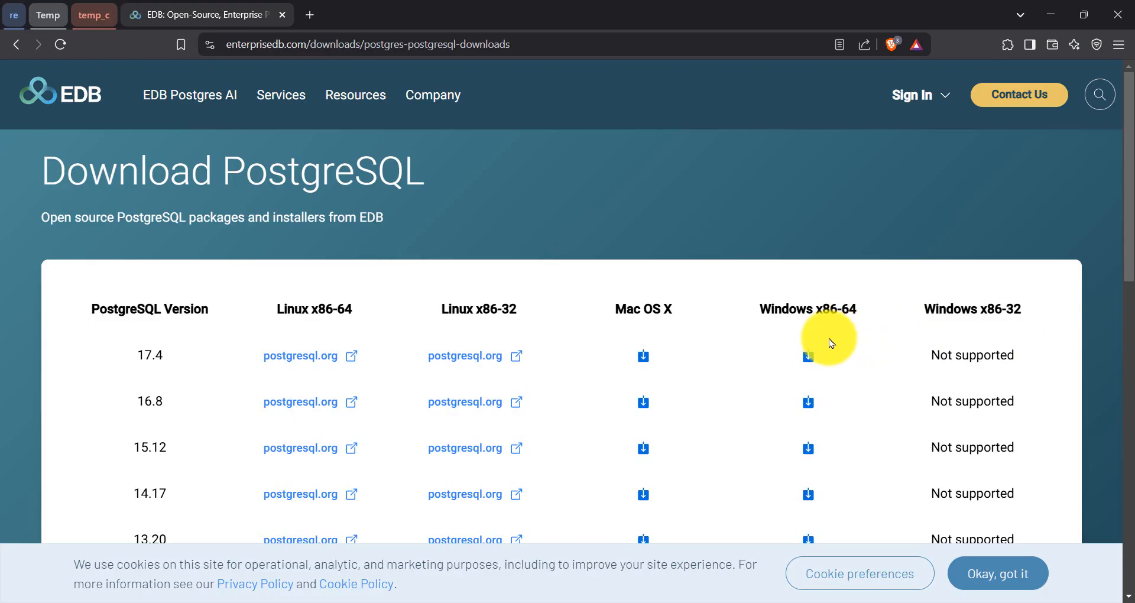
left_click(809, 359)
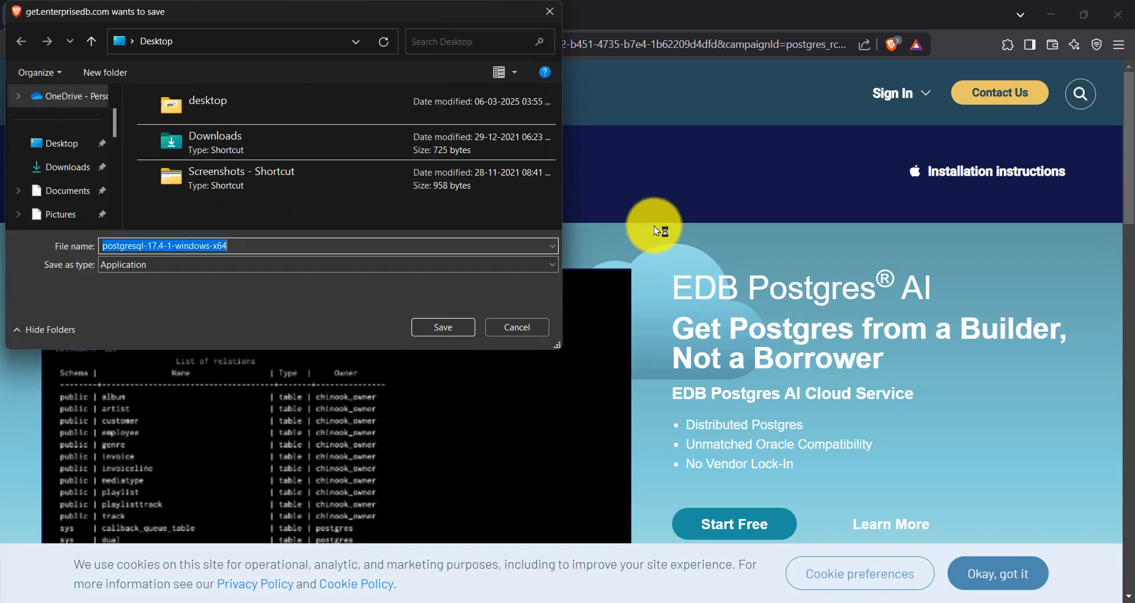
Step: Save postgresql-17.4-1-windows-x64.exe to the Desktop, check the download finished, then minimize Brave
left_click(74, 147)
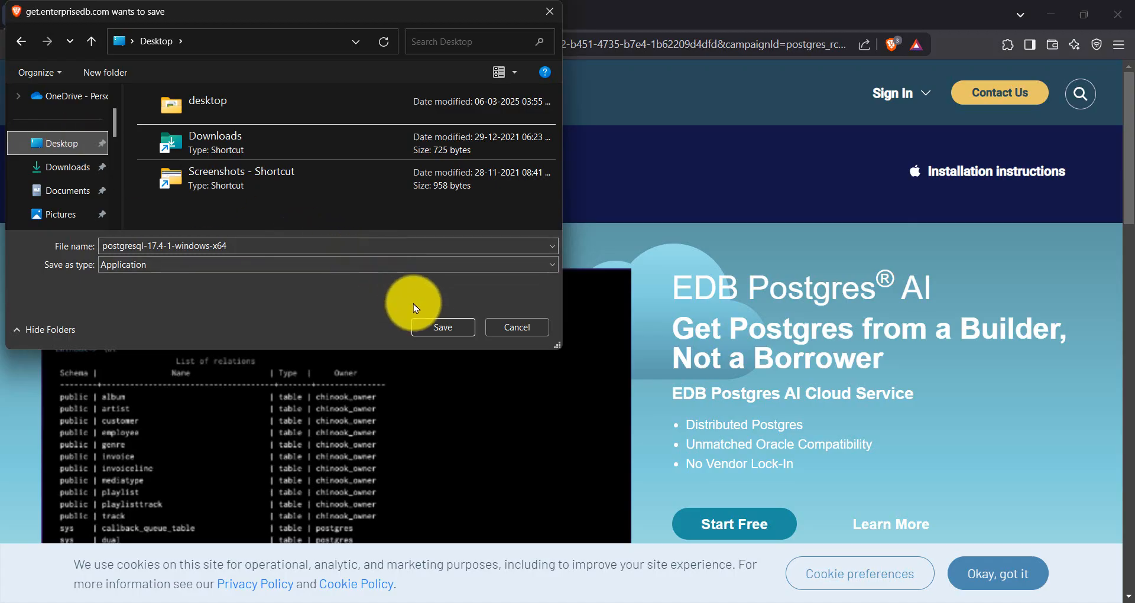
left_click(438, 329)
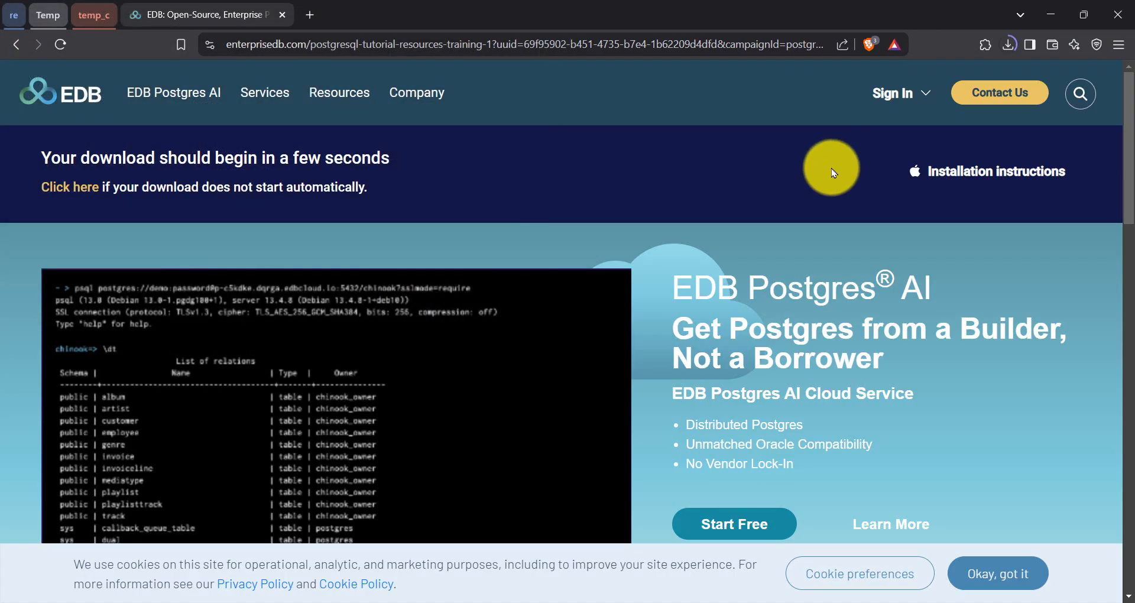
left_click(1008, 44)
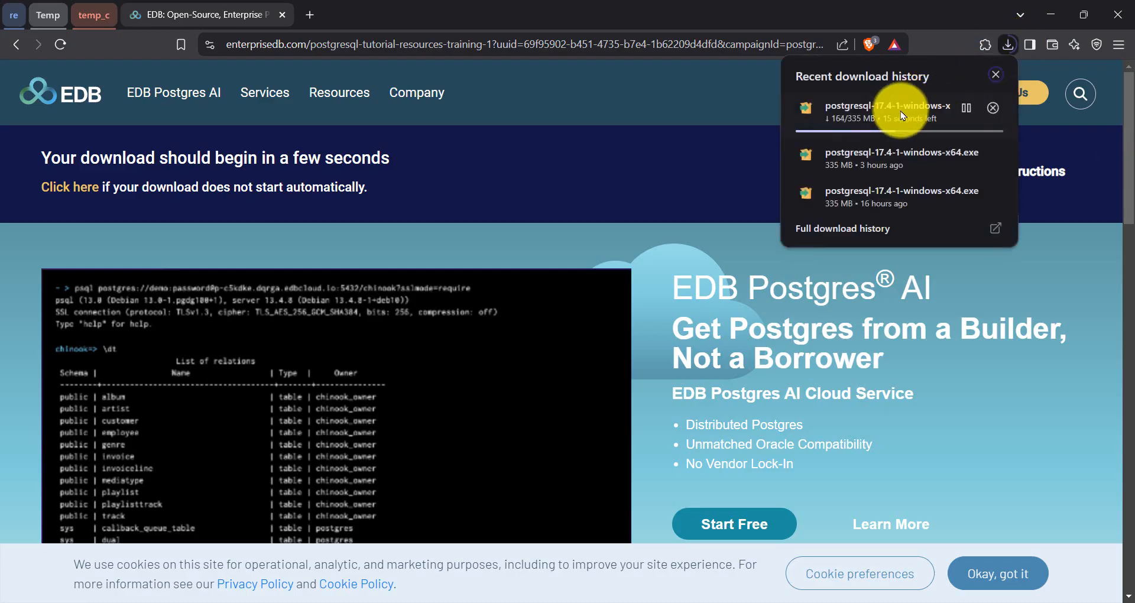
left_click(631, 232)
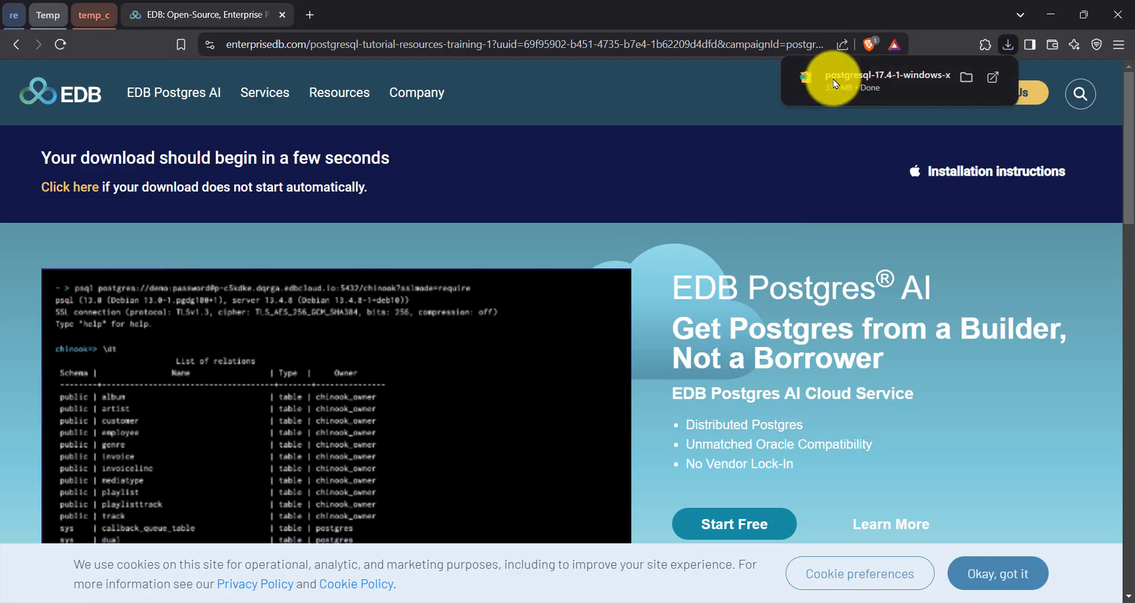
left_click(1050, 16)
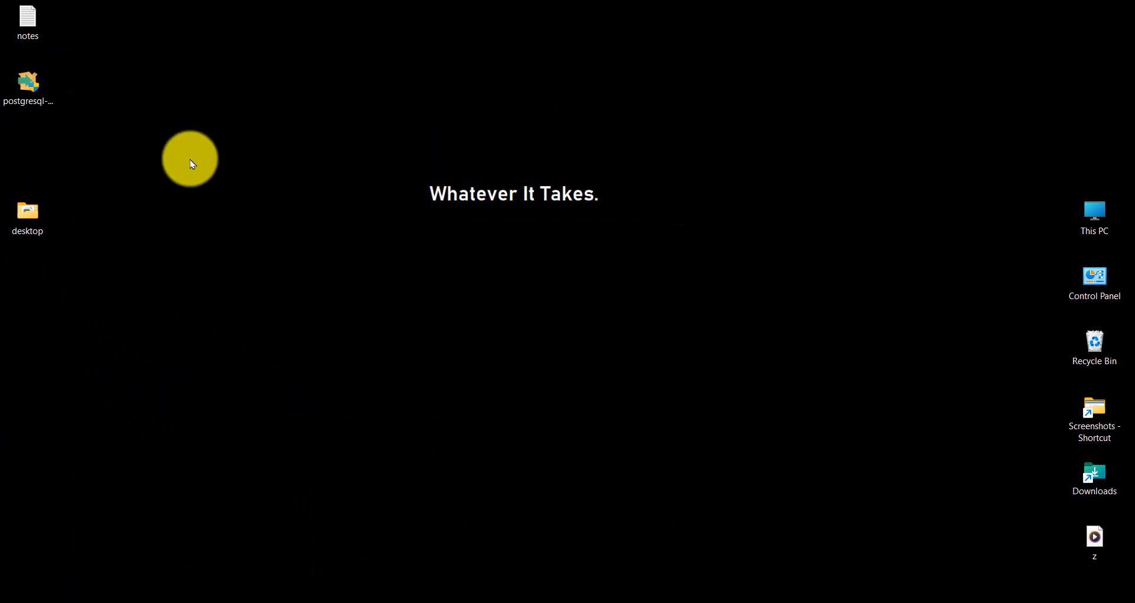
Step: Launch the installer and accept the default install folder, all four components and data directory
double_click(34, 89)
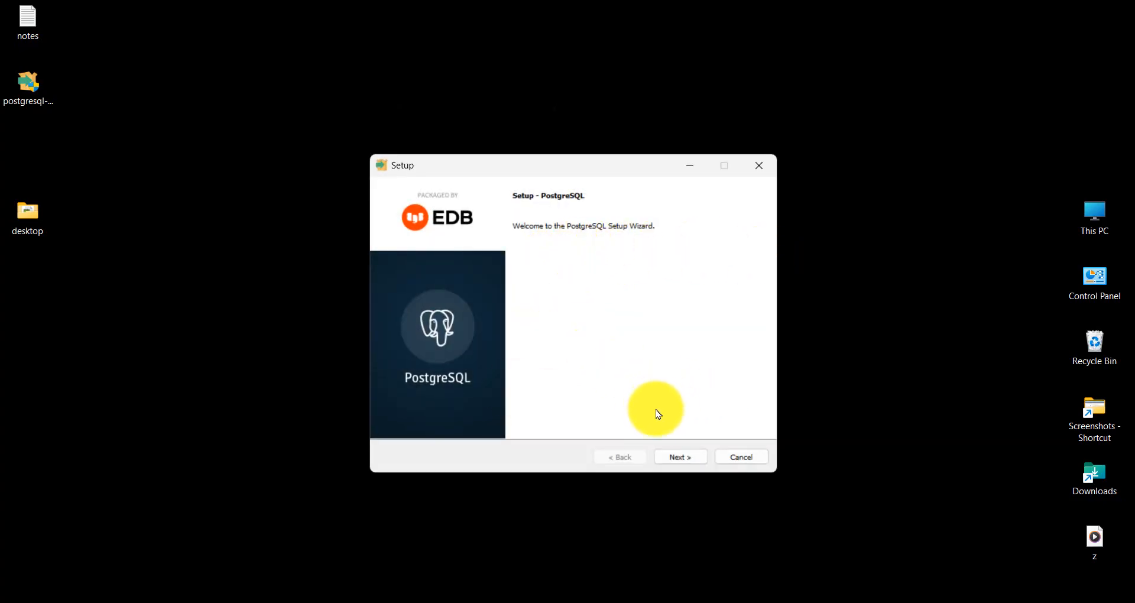
left_click(681, 457)
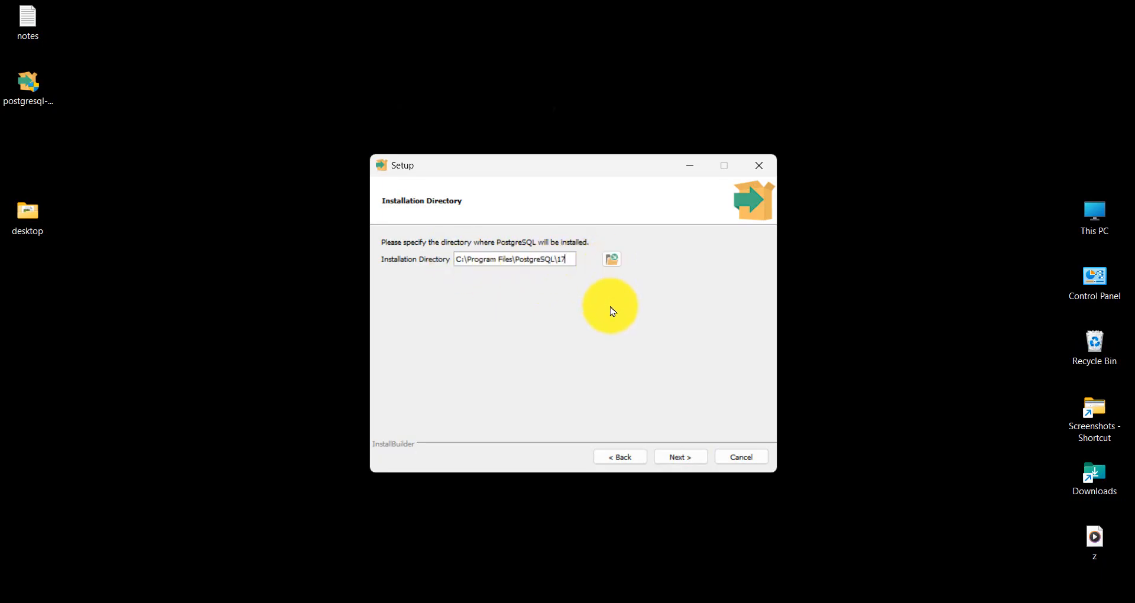
left_click(675, 451)
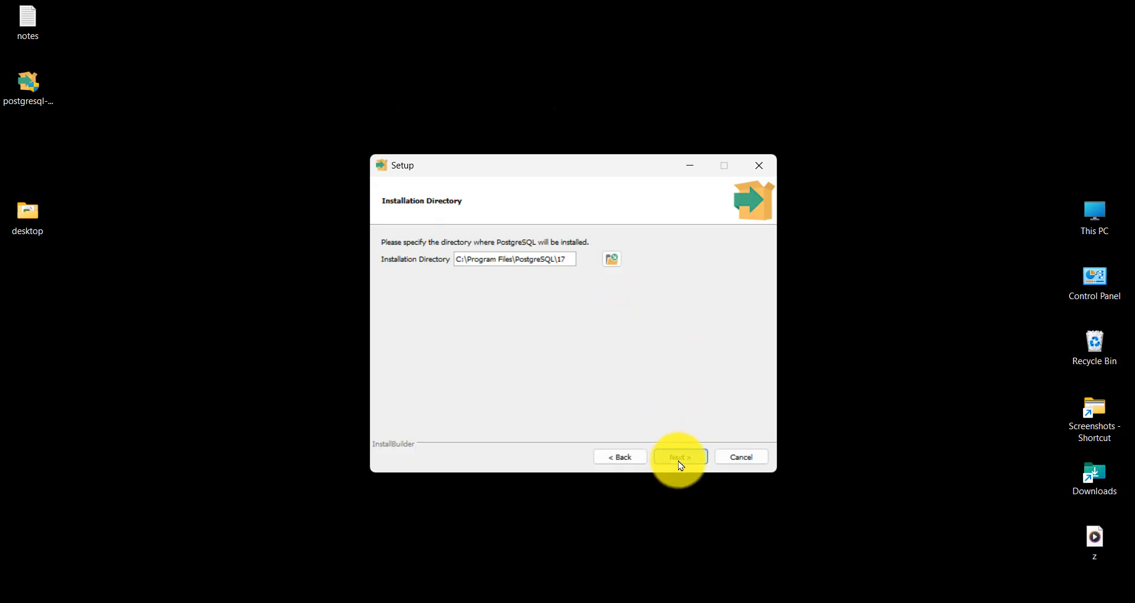
left_click(680, 462)
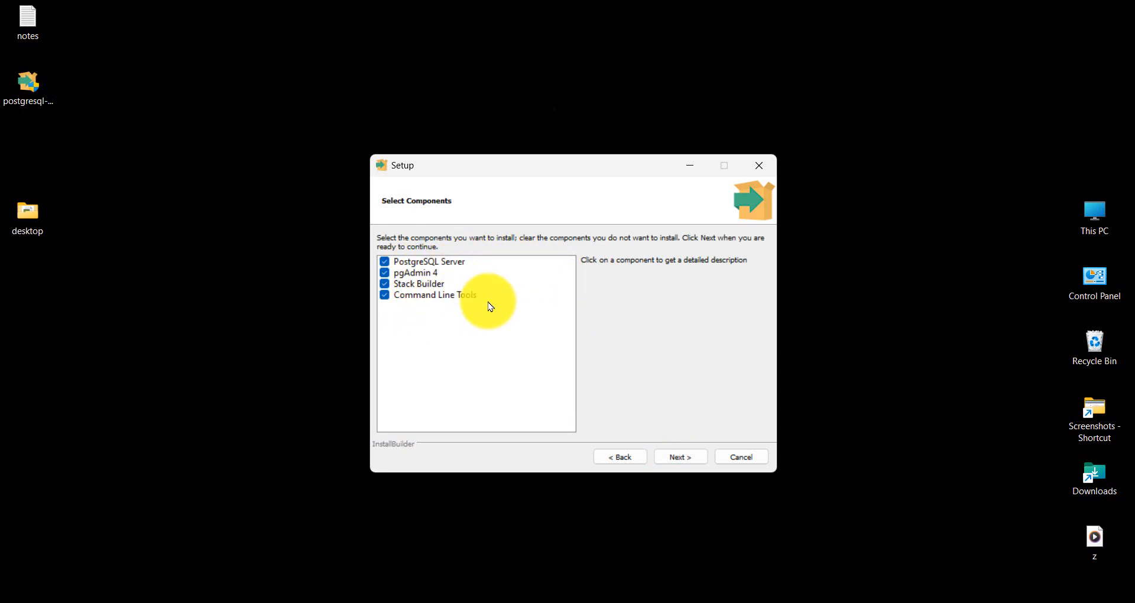
left_click(687, 462)
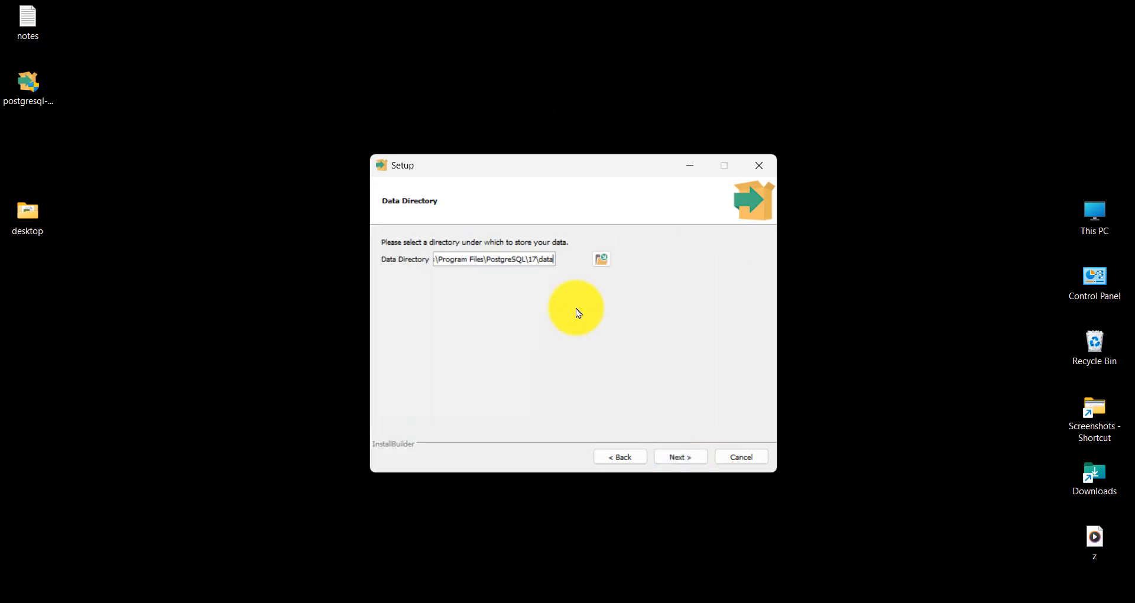
left_click(685, 460)
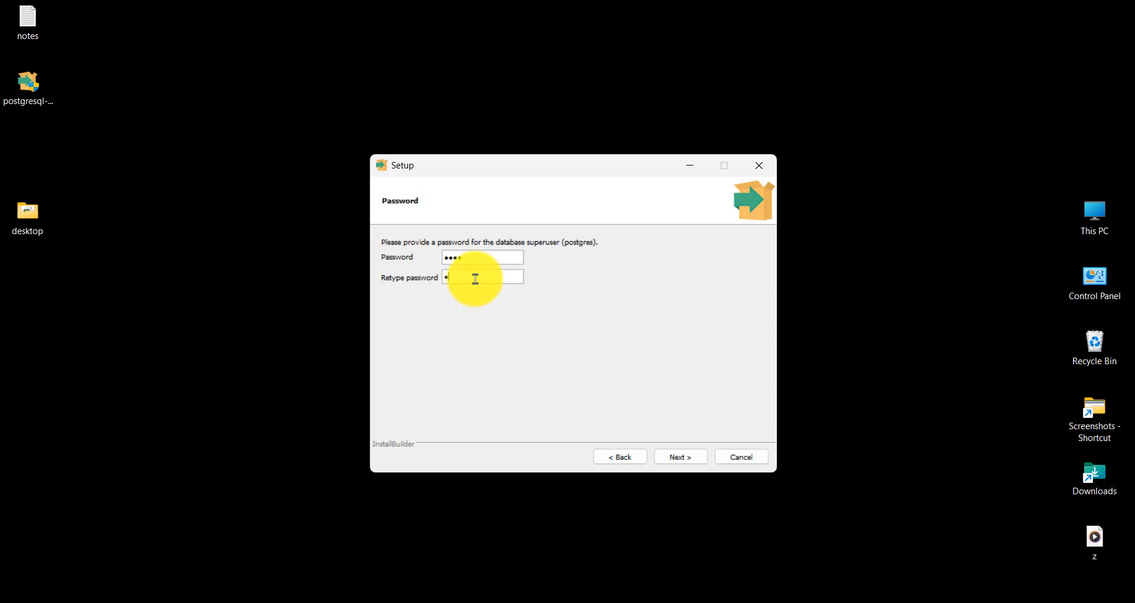
Step: Submit the postgres superuser password and keep the default port 5432
left_click(668, 458)
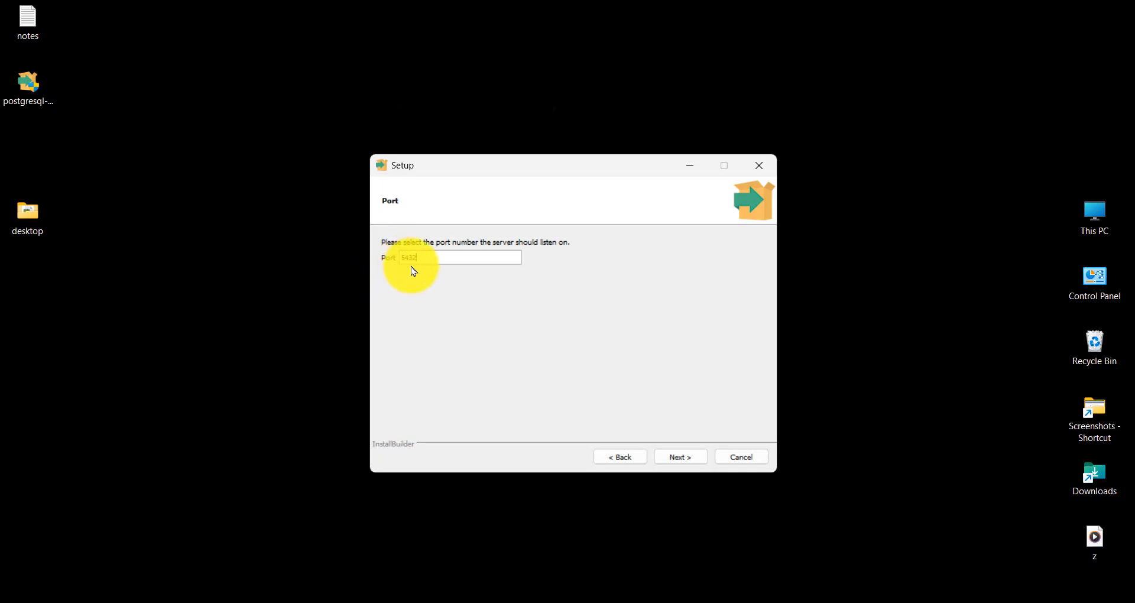
left_click(669, 458)
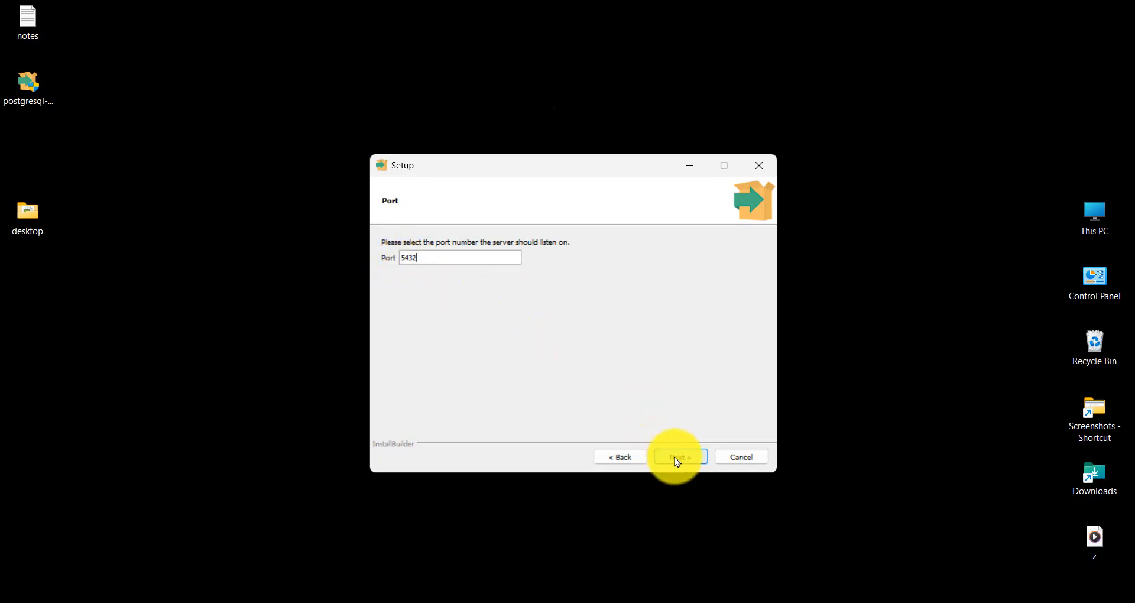
left_click(677, 462)
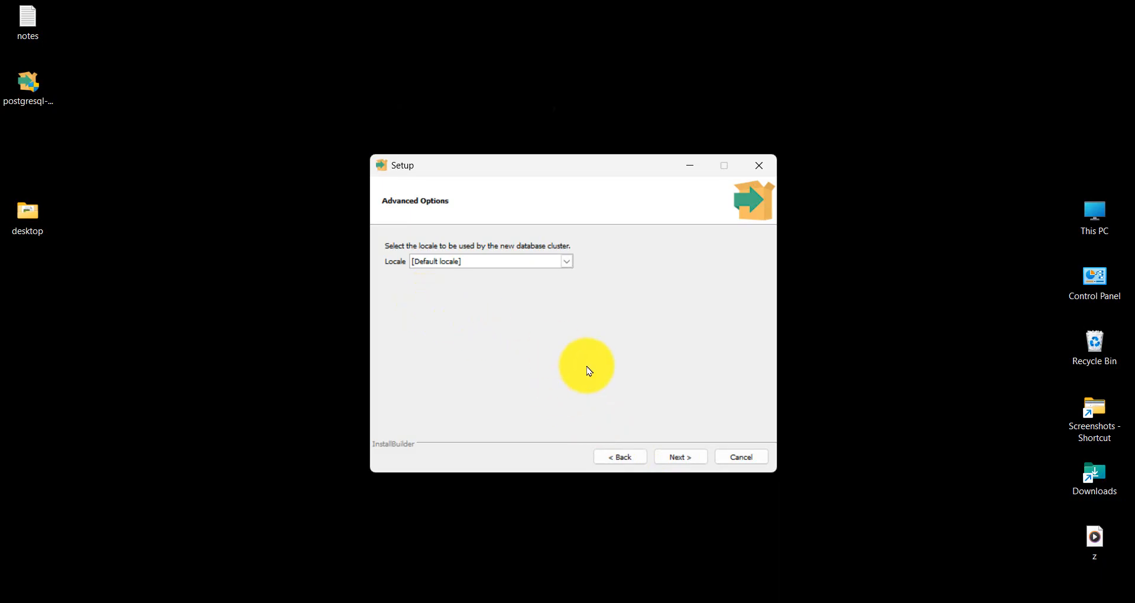
Step: Keep the locale at [Default locale] and approve the Pre Installation Summary
left_click(567, 262)
left_click(569, 267)
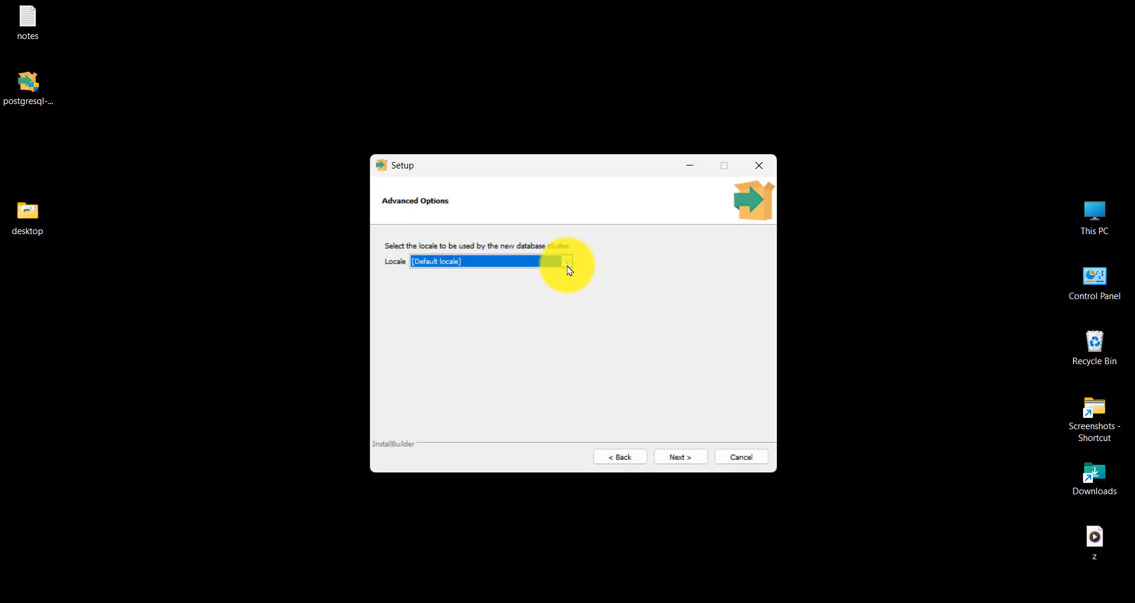
left_click(680, 464)
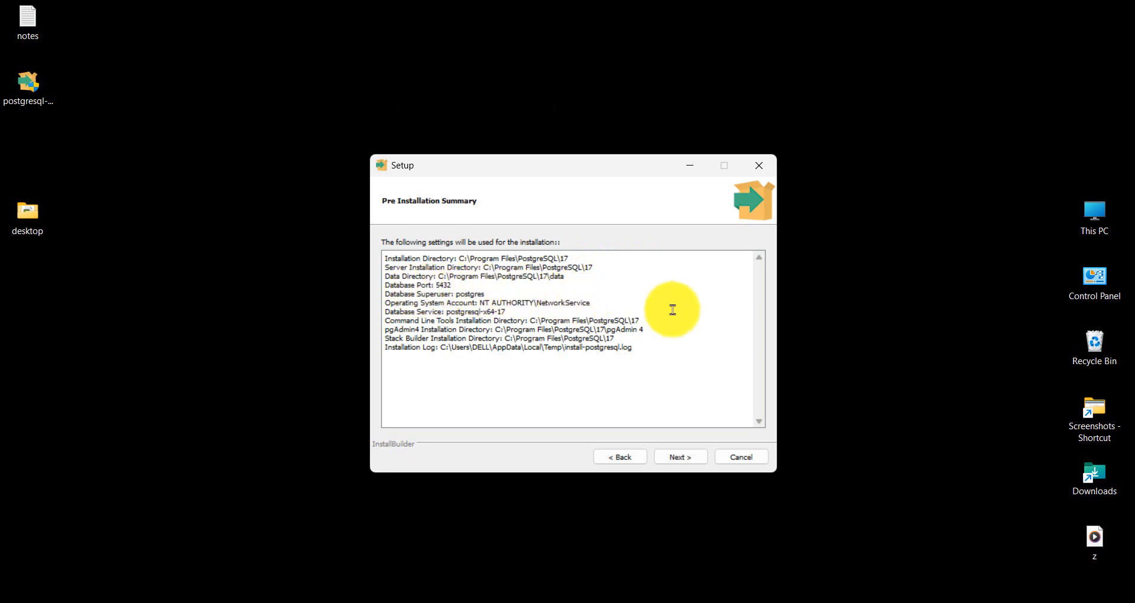
left_click(675, 461)
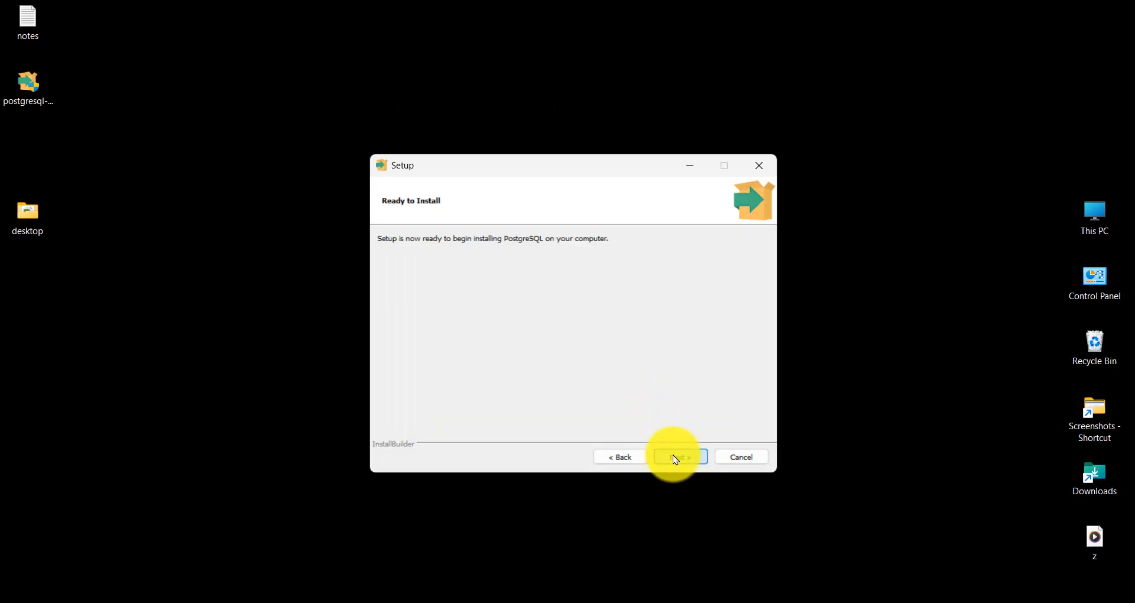
Step: Start installing PostgreSQL 17 and continue once the installation completes
left_click(676, 458)
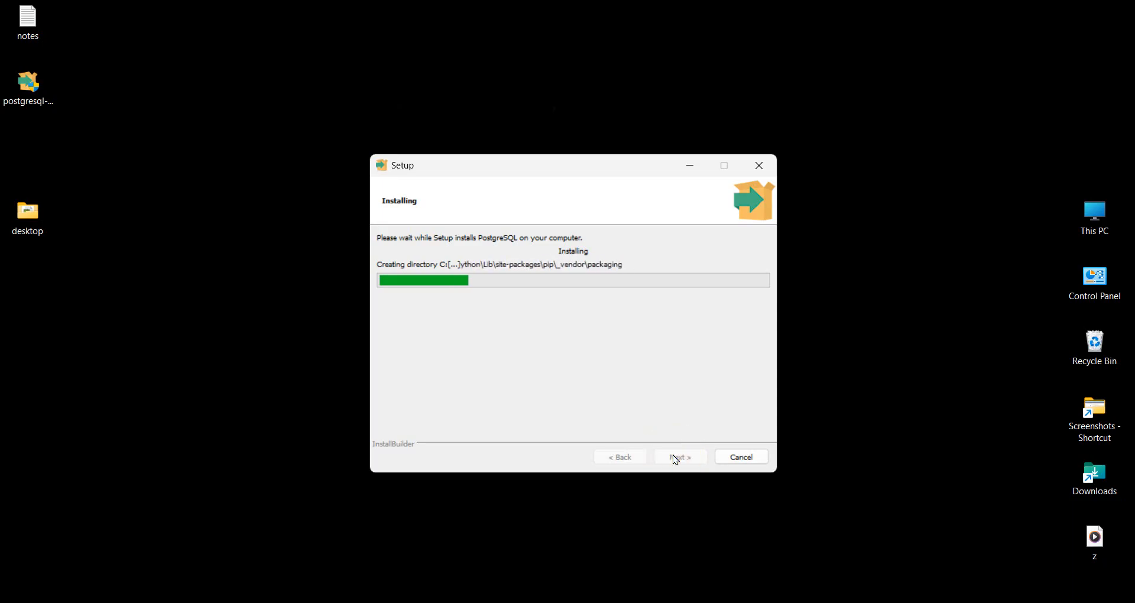
left_click(675, 459)
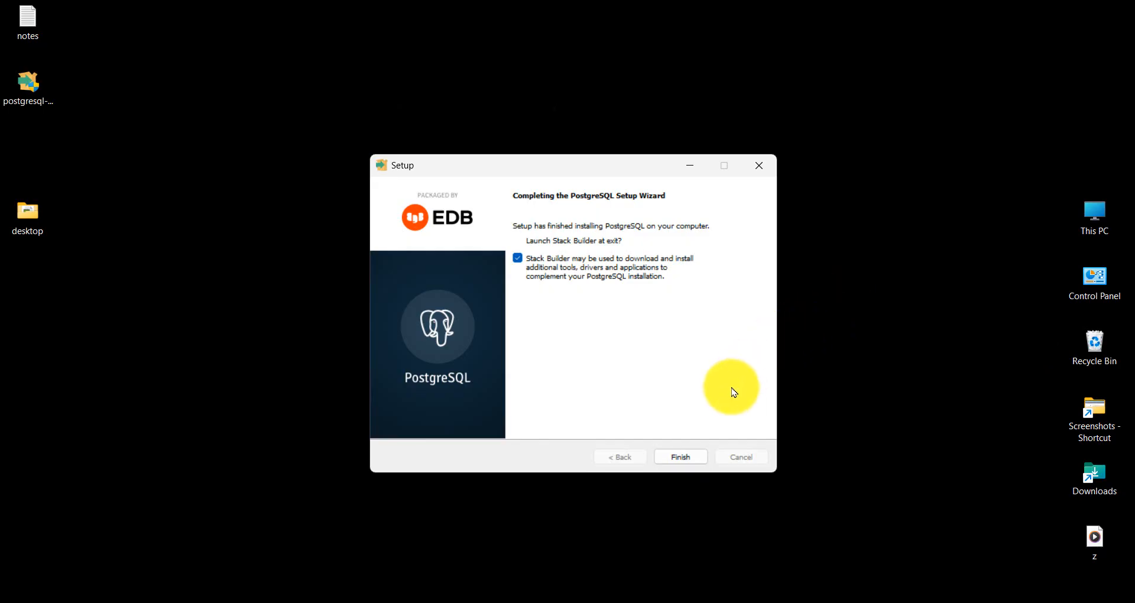
Step: Finish setup, exit Stack Builder without installing extras, and search Windows for 'pg'
left_click(681, 457)
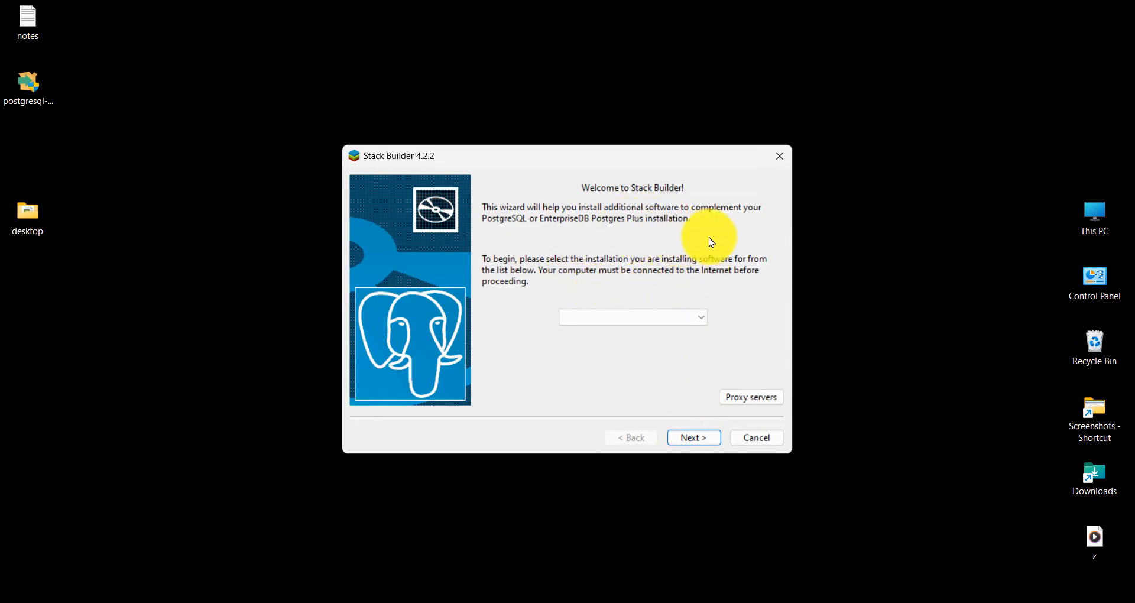
left_click(749, 444)
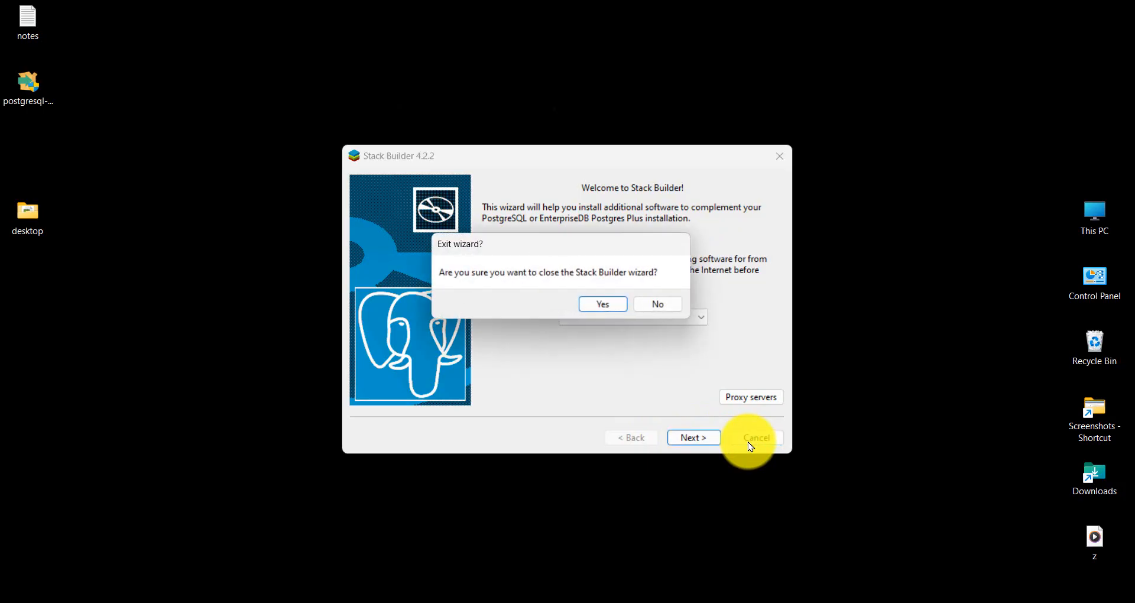
left_click(602, 309)
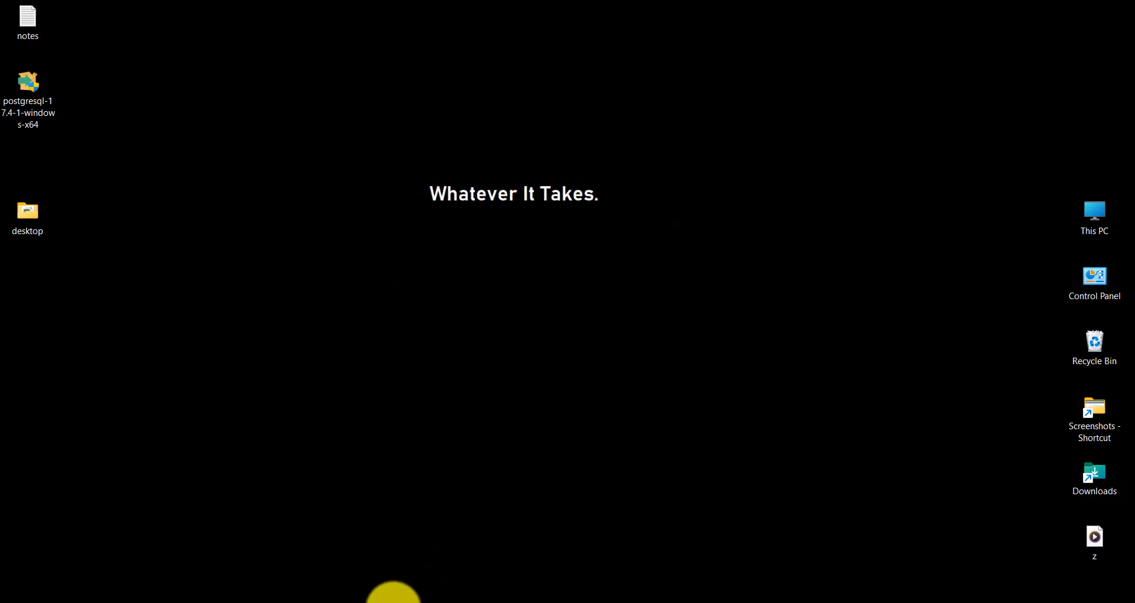
left_click(416, 600)
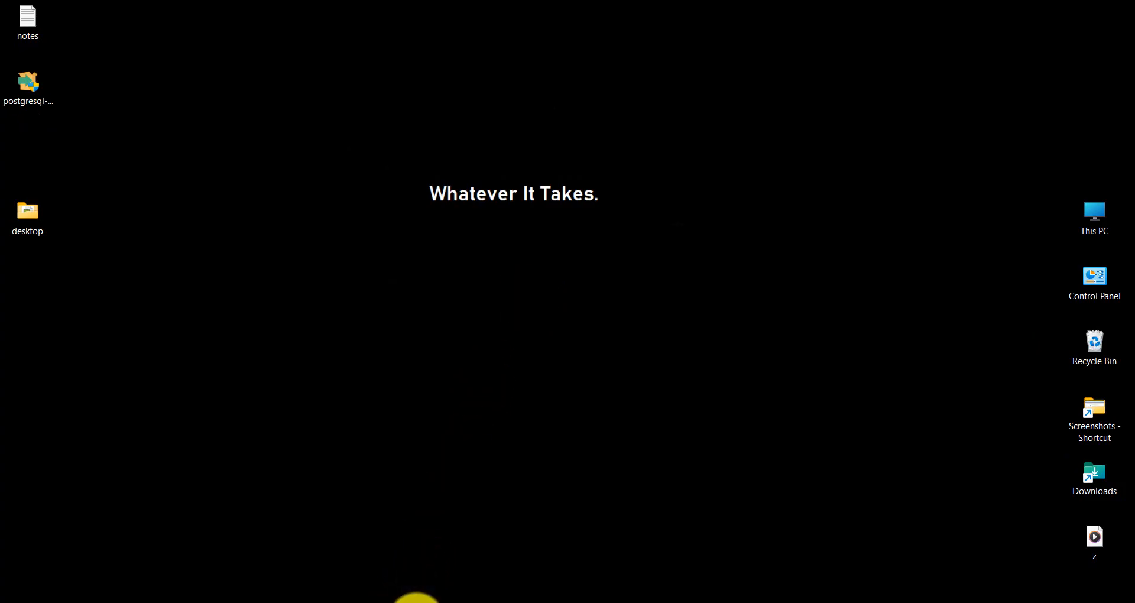
type("pgAdmin 4")
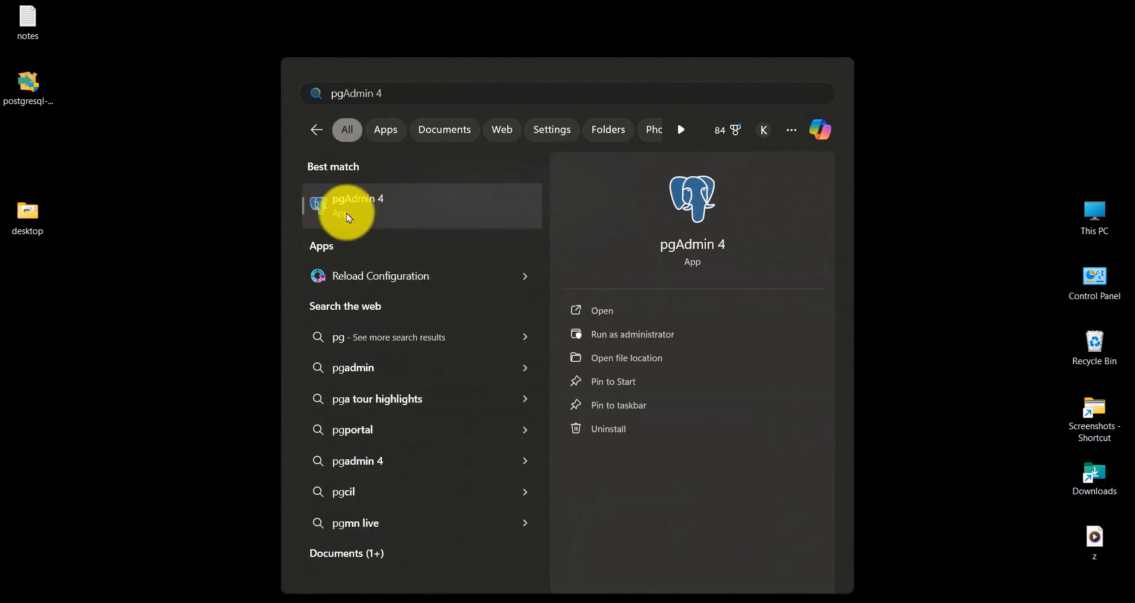
Step: Launch the pgAdmin 4 app from the Best match search result
left_click(378, 207)
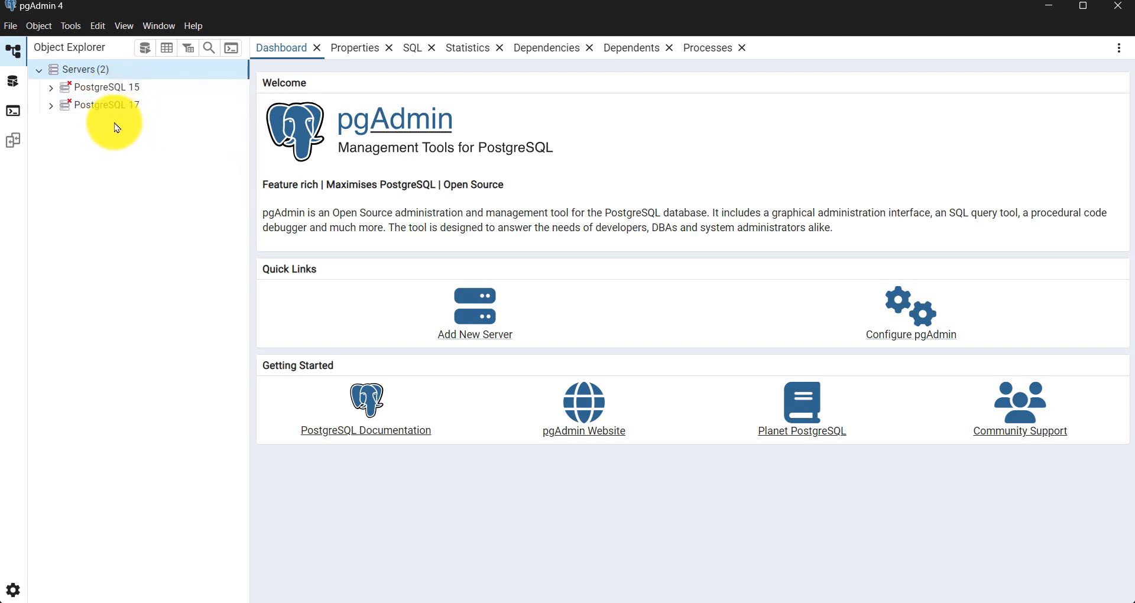
Step: Connect to the PostgreSQL 17 server, entering the postgres password and ticking Save Password
mouse_move(99, 113)
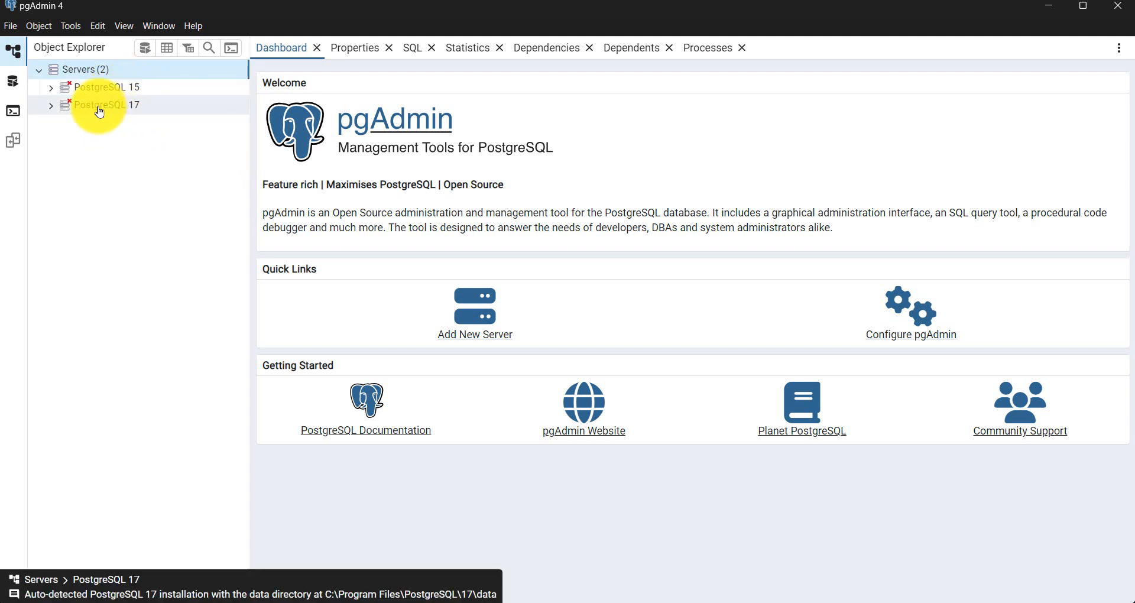
double_click(100, 112)
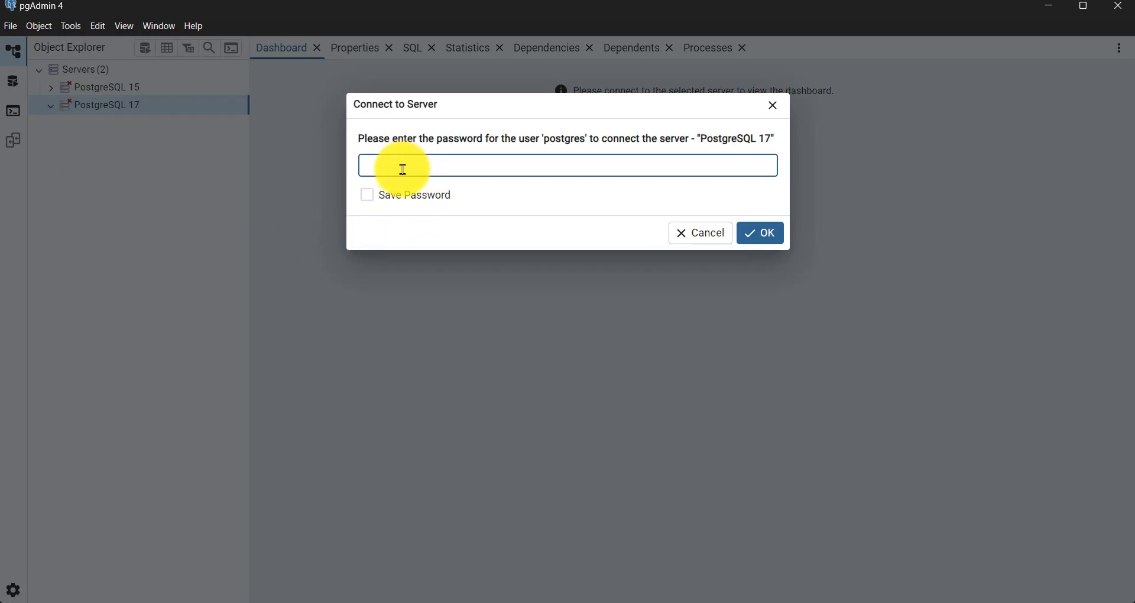
type("1234")
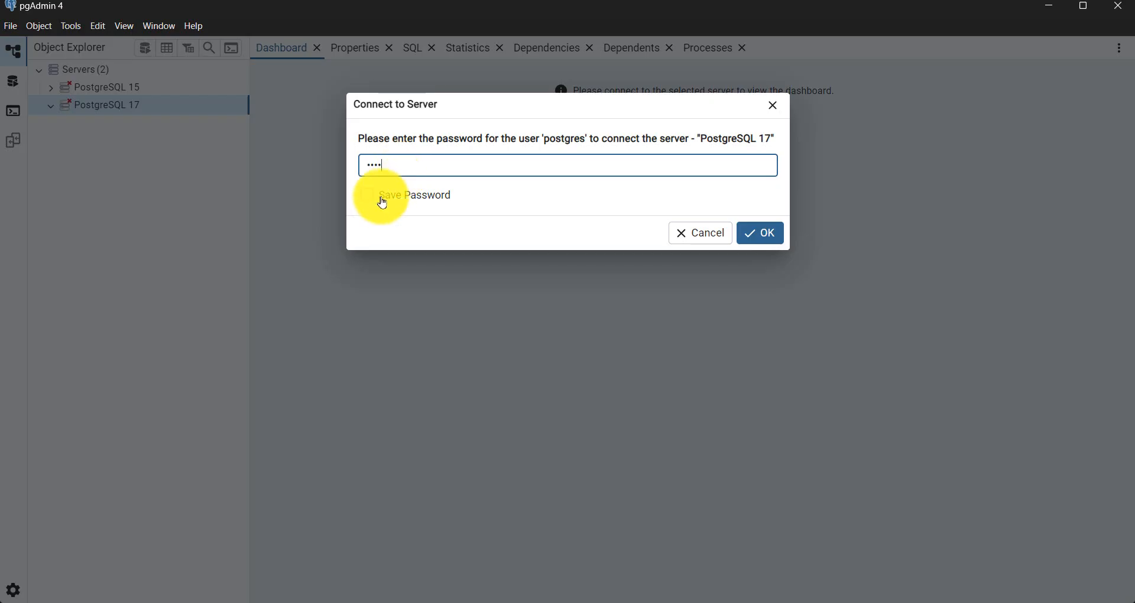
left_click(372, 196)
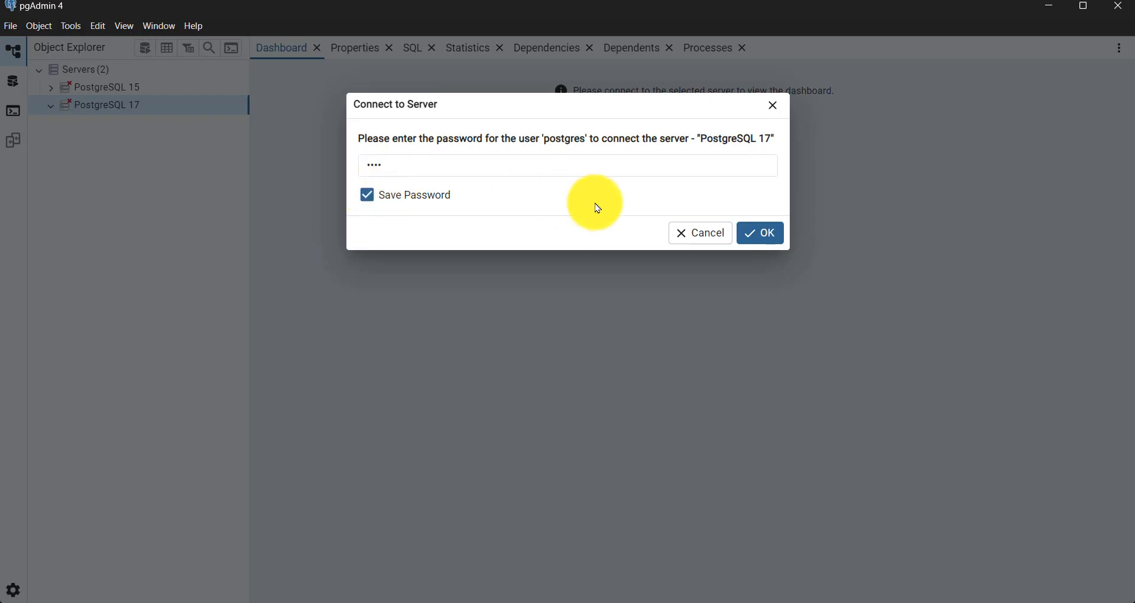
left_click(764, 235)
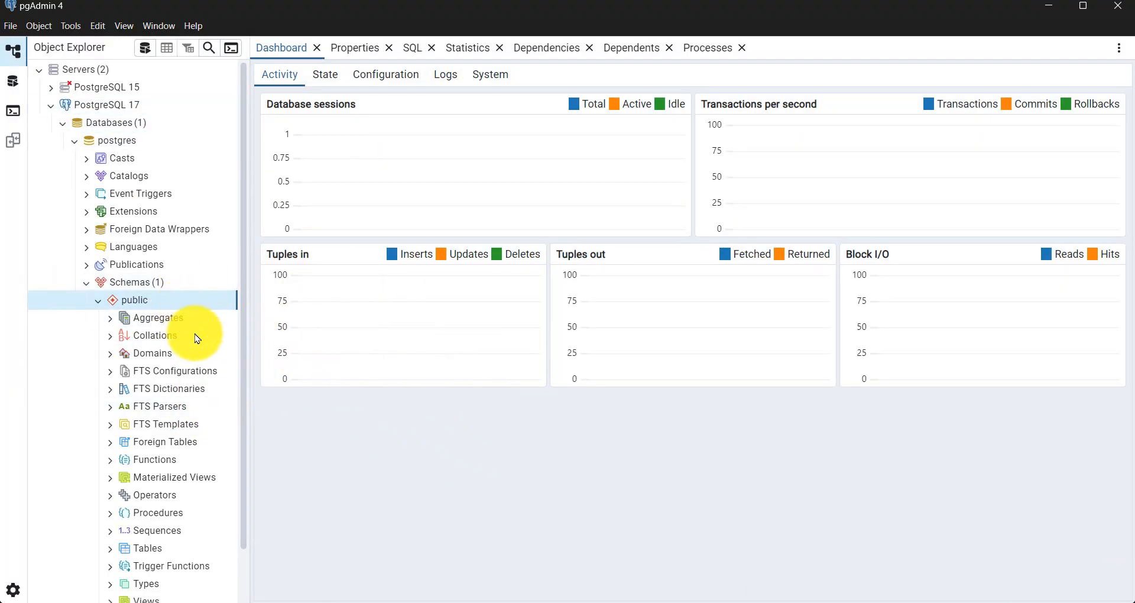
Step: Collapse and re-expand Schemas so public lists its object groups, Aggregates through Tables to Views
scroll(120, 402, "down", 1)
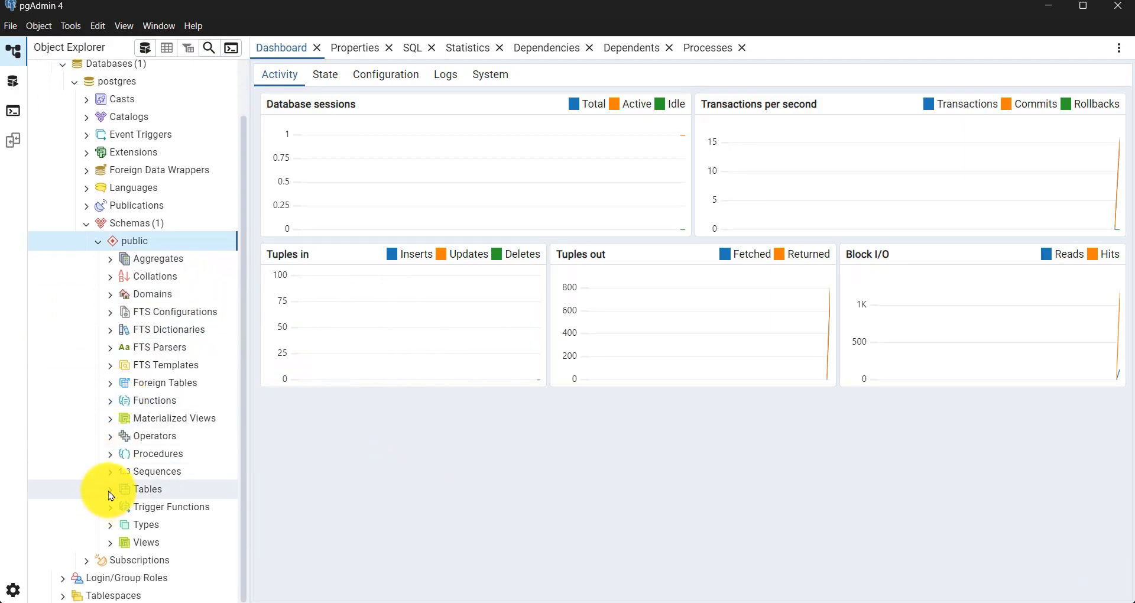
scroll(88, 378, "up", 1)
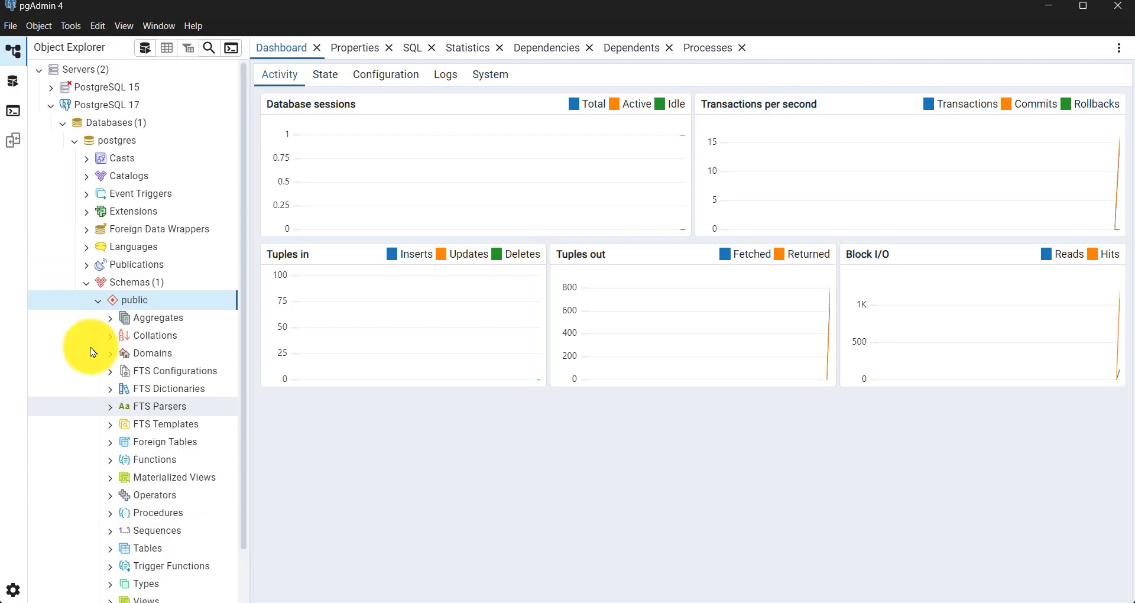
left_click(97, 301)
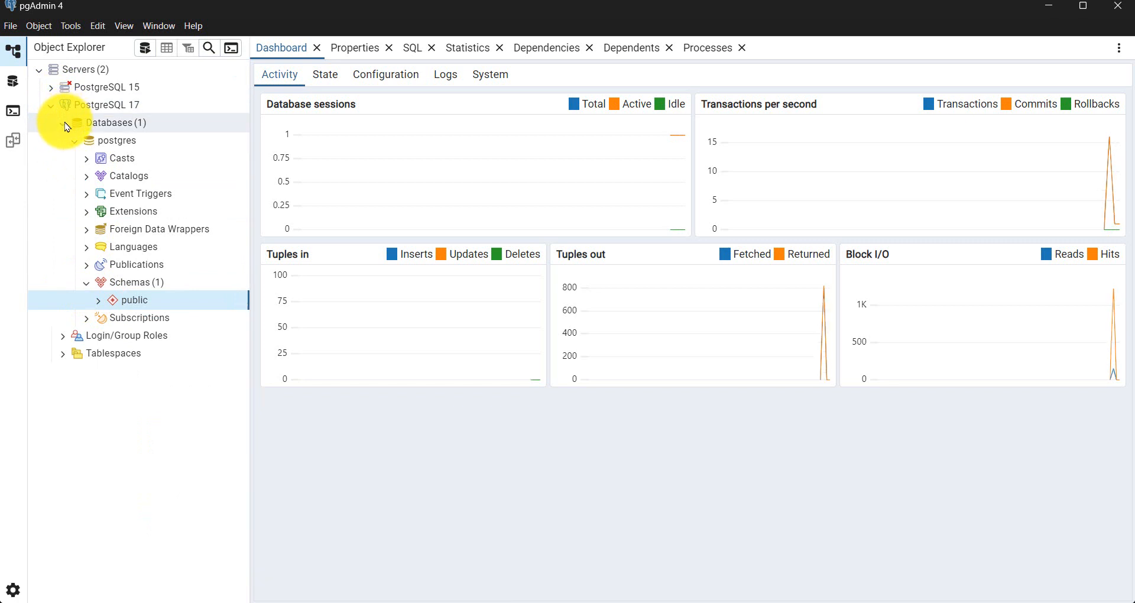
left_click(92, 290)
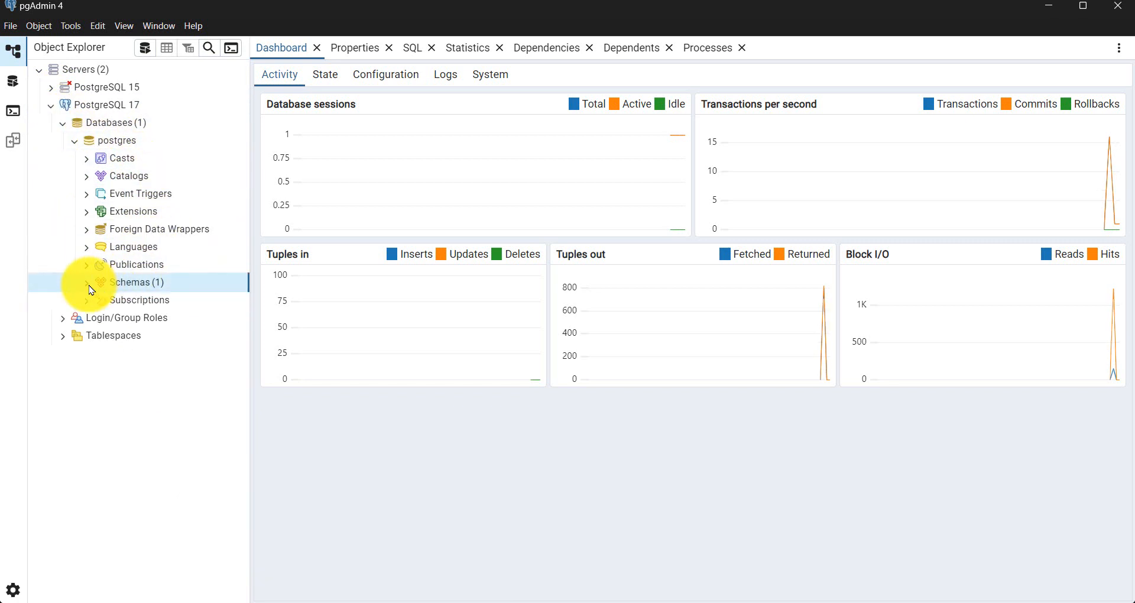
left_click(86, 283)
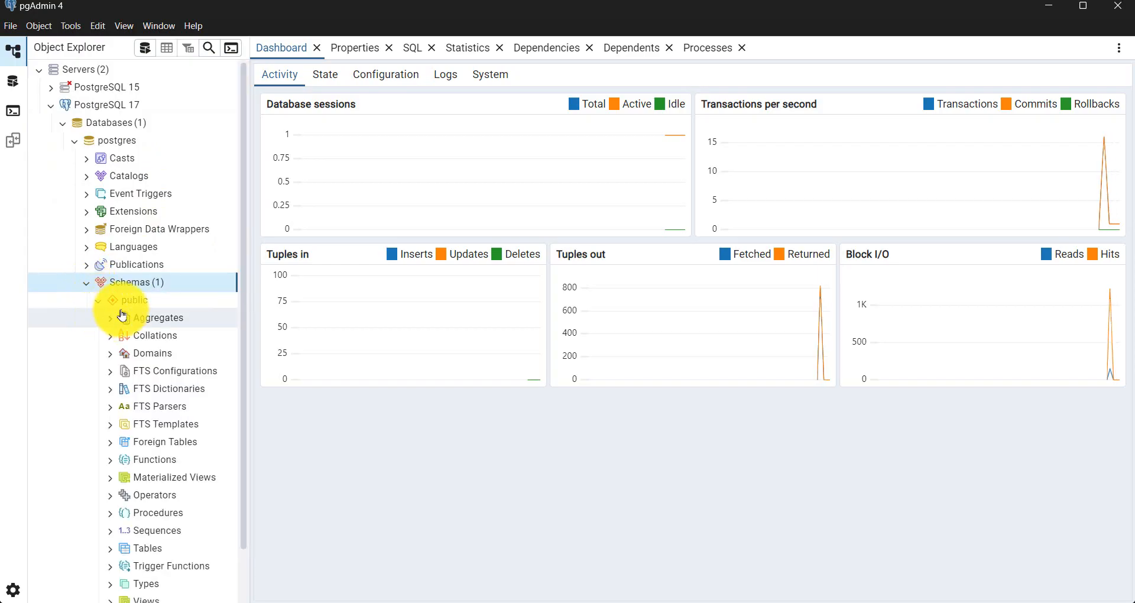
scroll(175, 343, "down", 1)
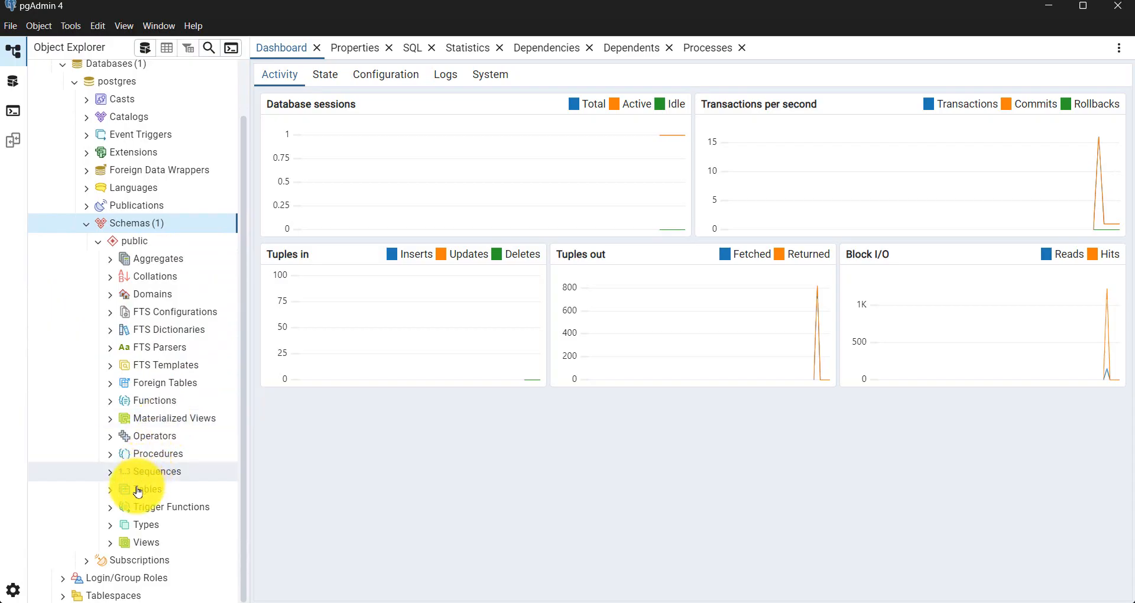
Step: Start a new table under Tables and name it Humans
right_click(170, 494)
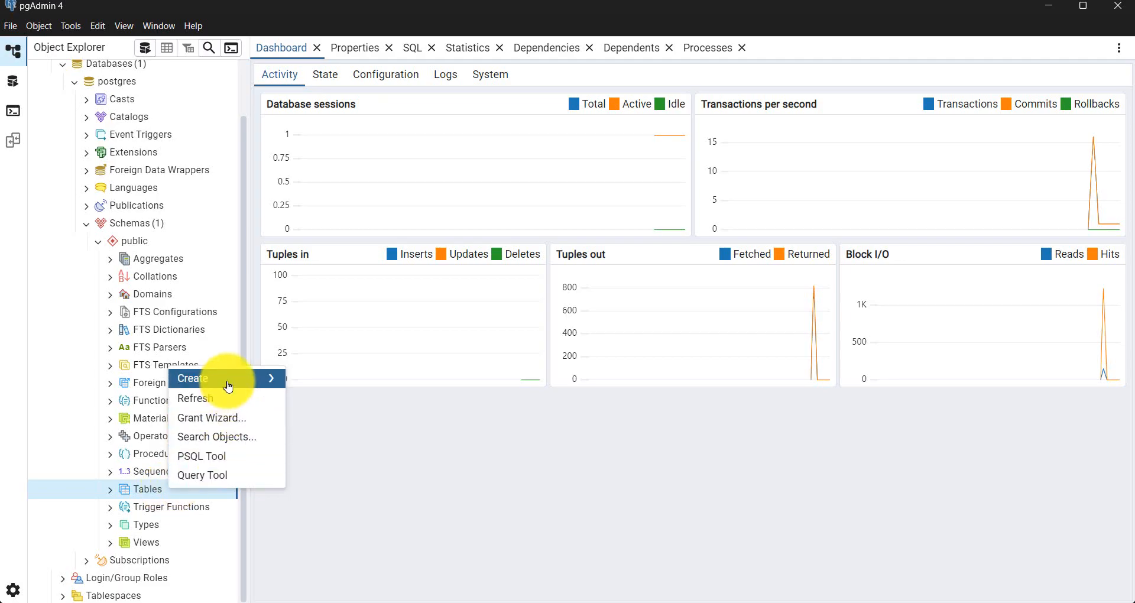
mouse_move(229, 385)
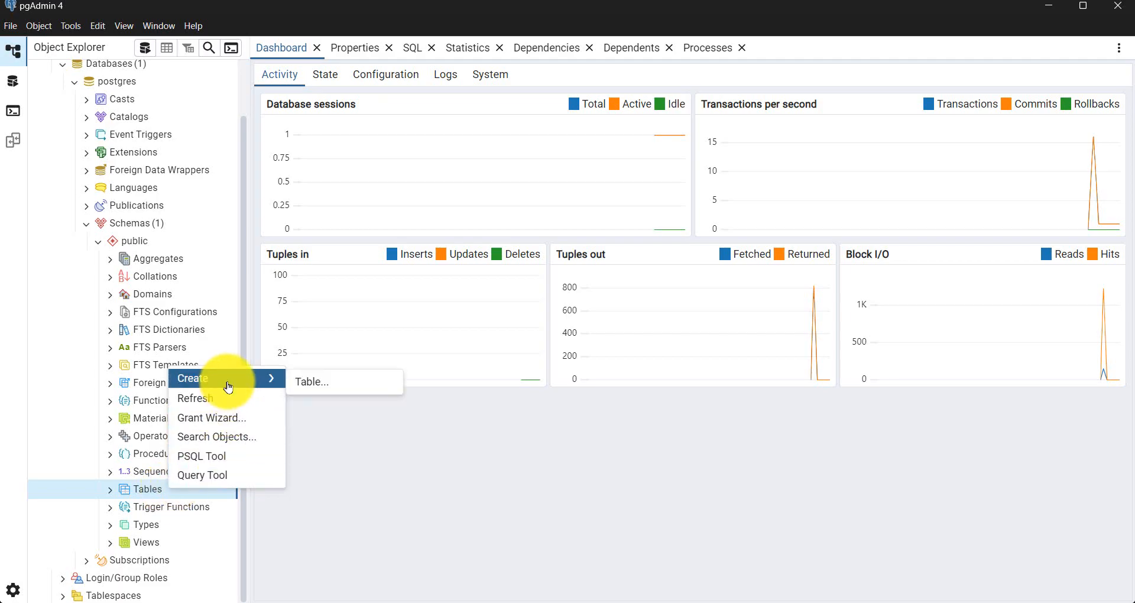
left_click(327, 390)
type("Humans")
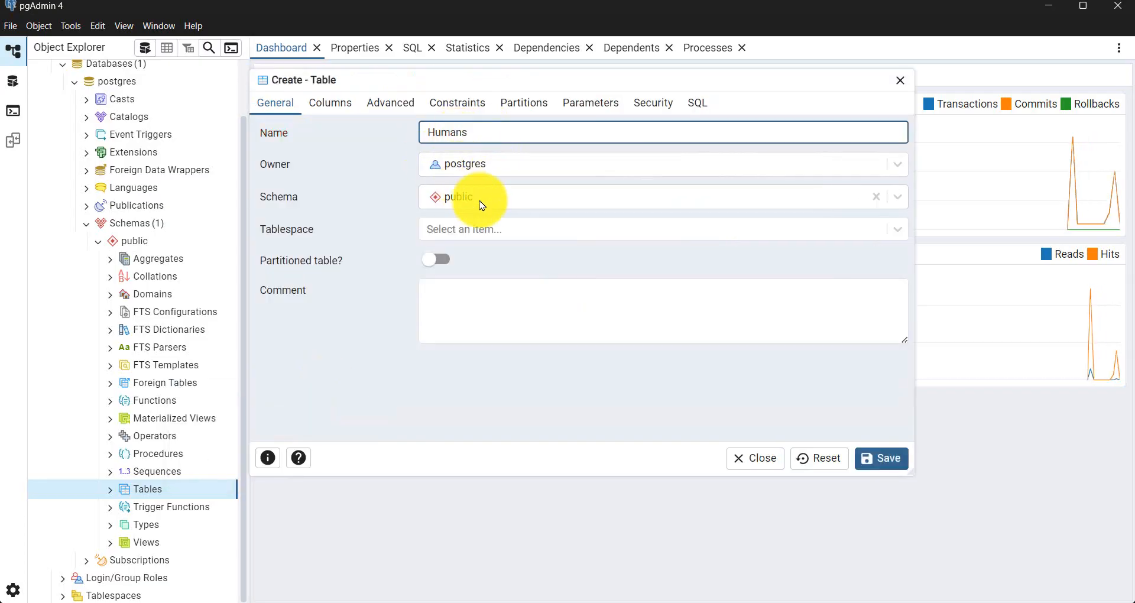
Step: Add a single column Name of data type char and save the Humans table
left_click(333, 115)
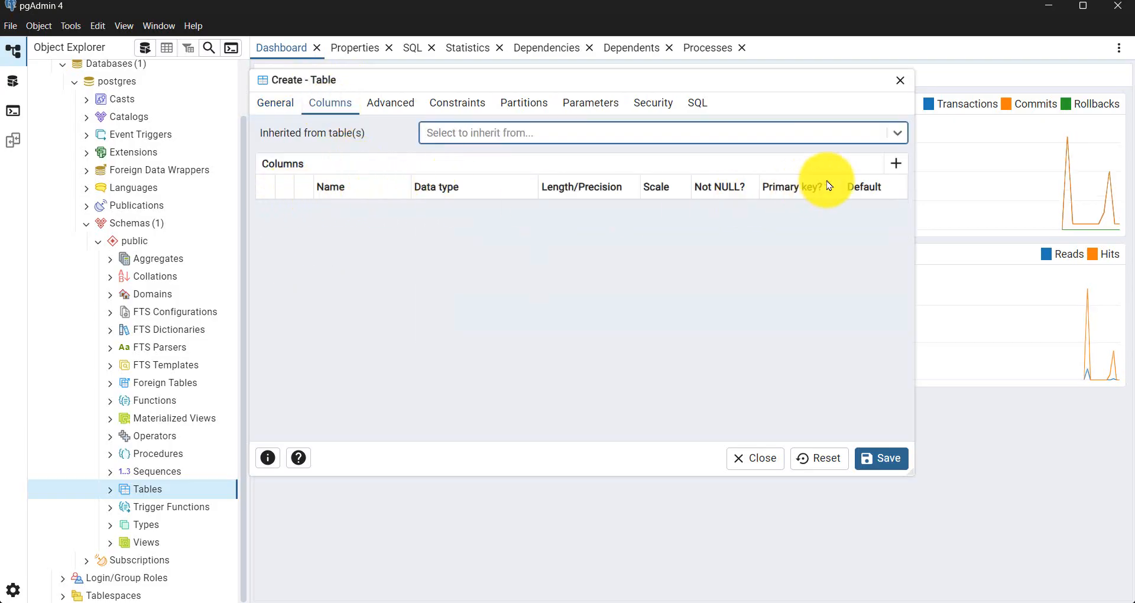
left_click(896, 164)
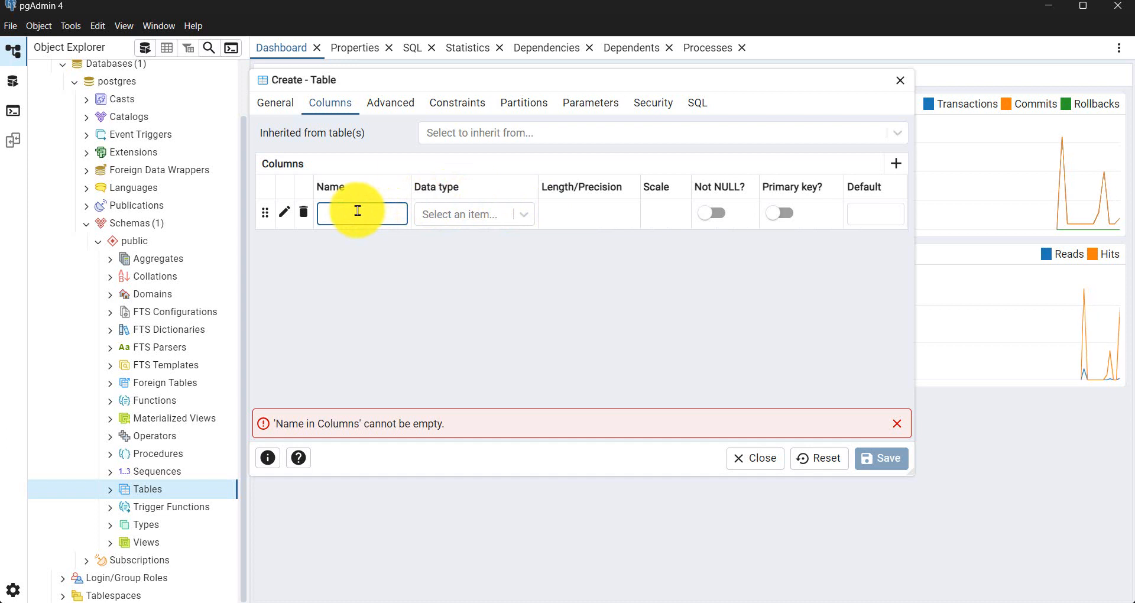
type("Nm")
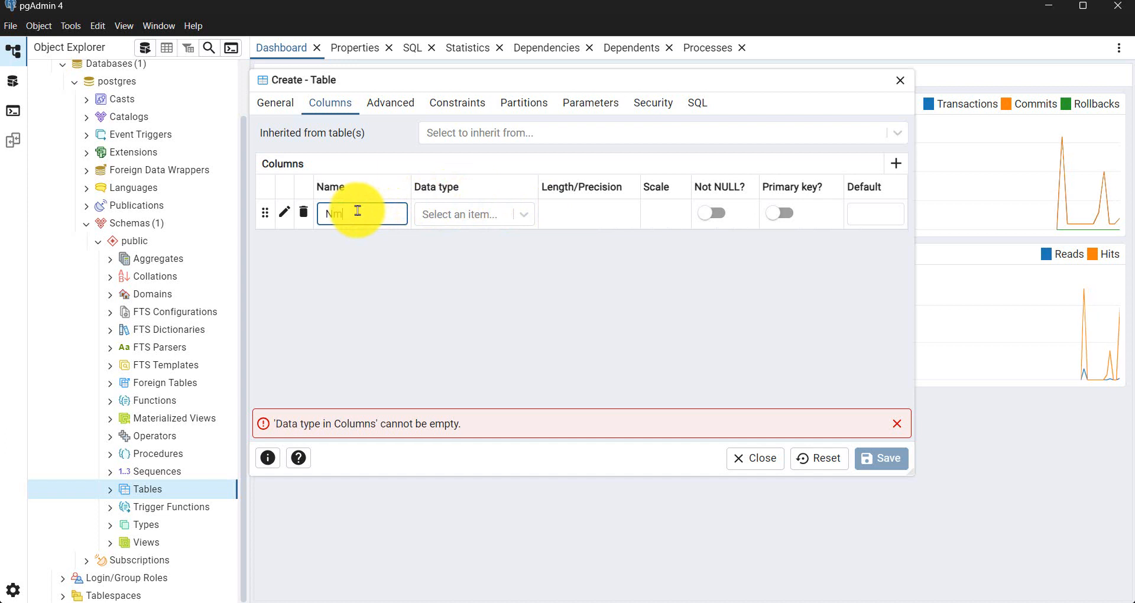
type("me")
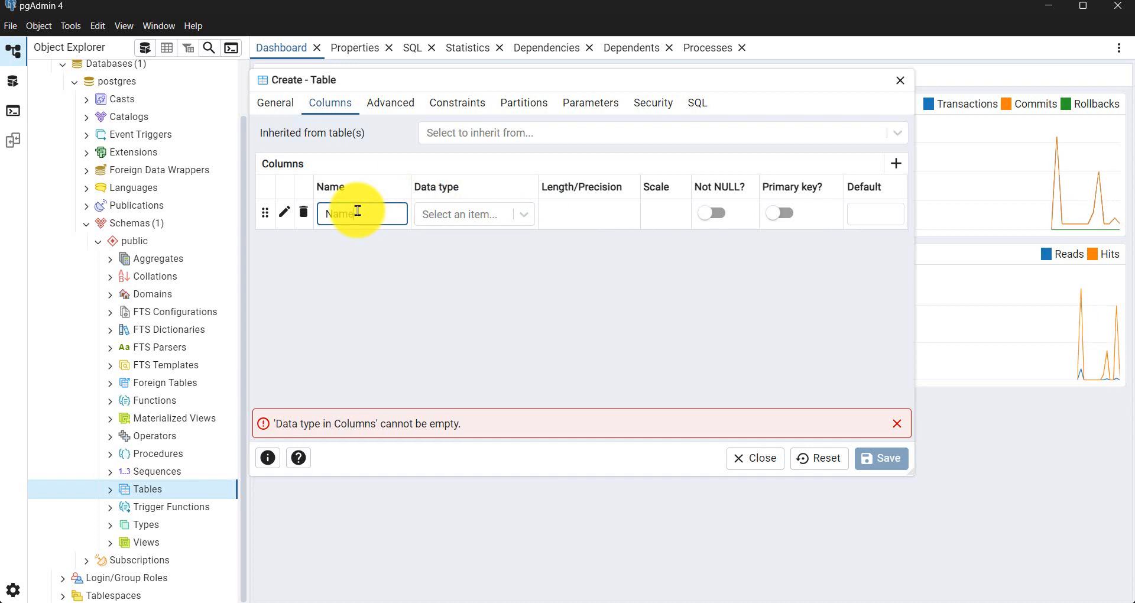
left_click(435, 218)
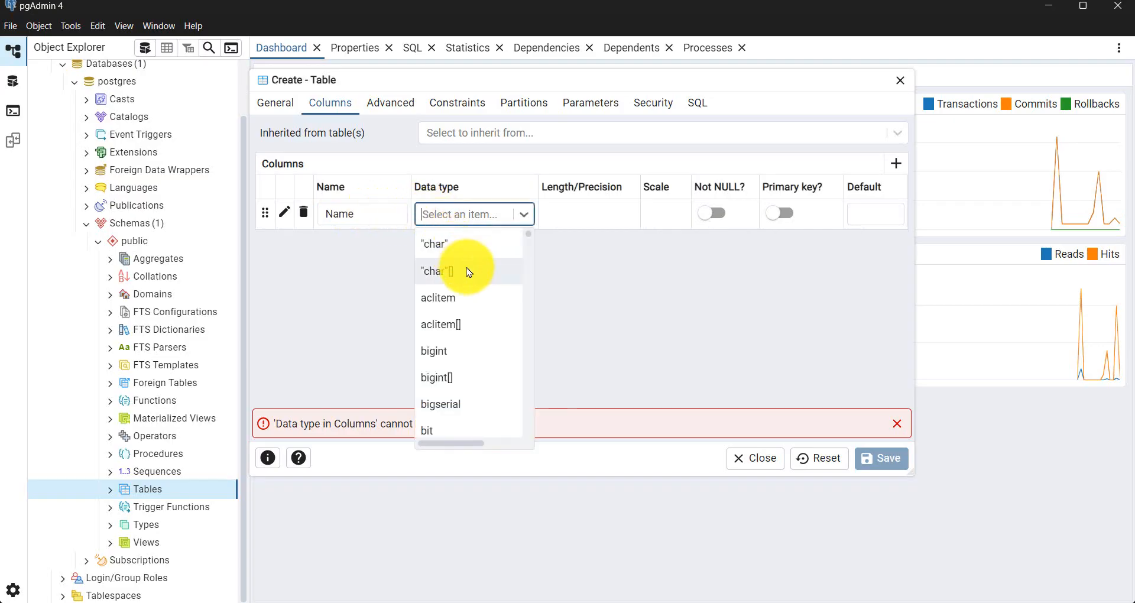
left_click(455, 249)
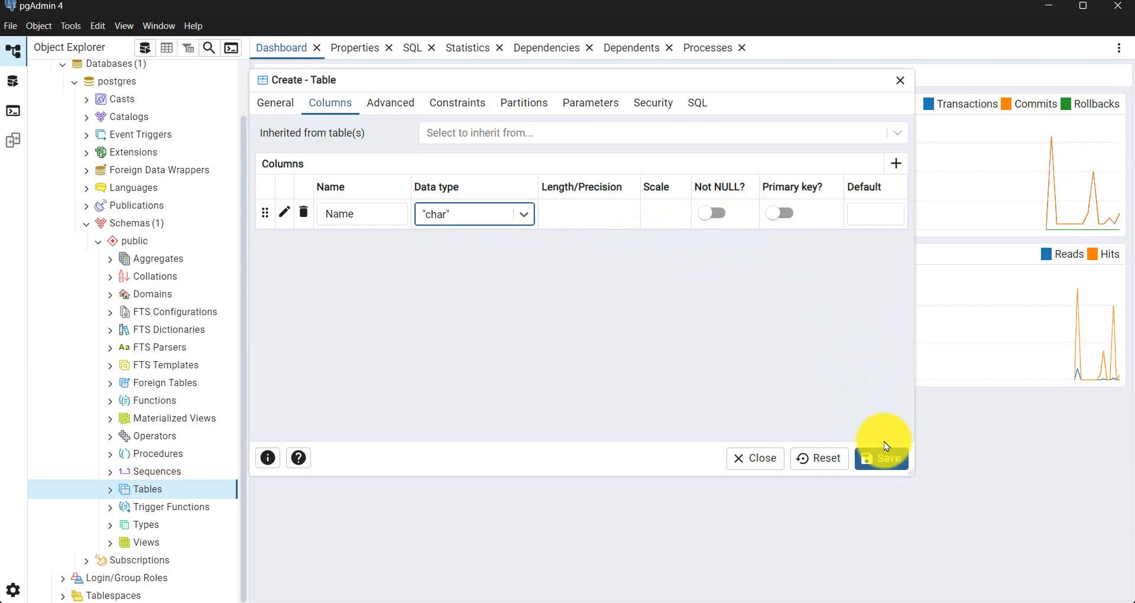
left_click(876, 461)
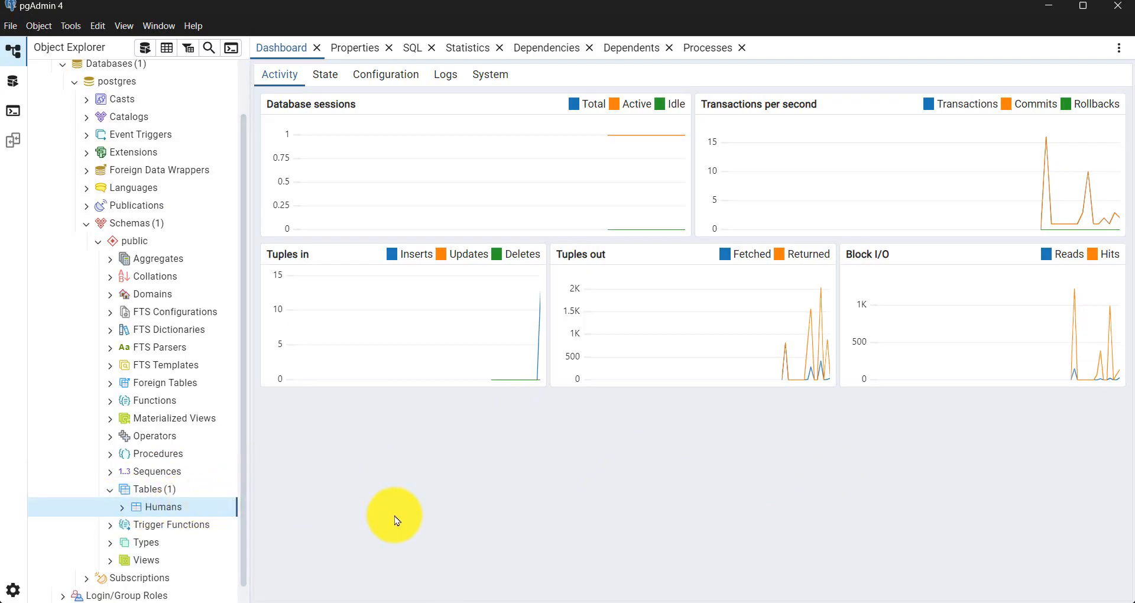
Step: Review the SQL tab's CREATE TABLE public."Humans" statement with its "Name" "char" column
left_click(412, 48)
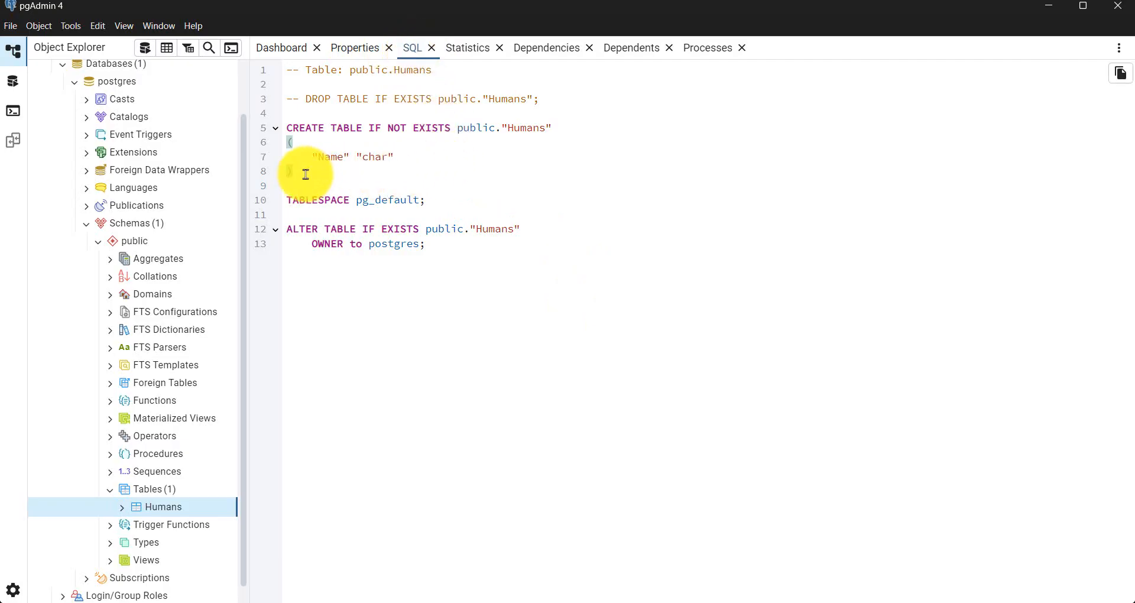
left_click_drag(305, 175, 278, 126)
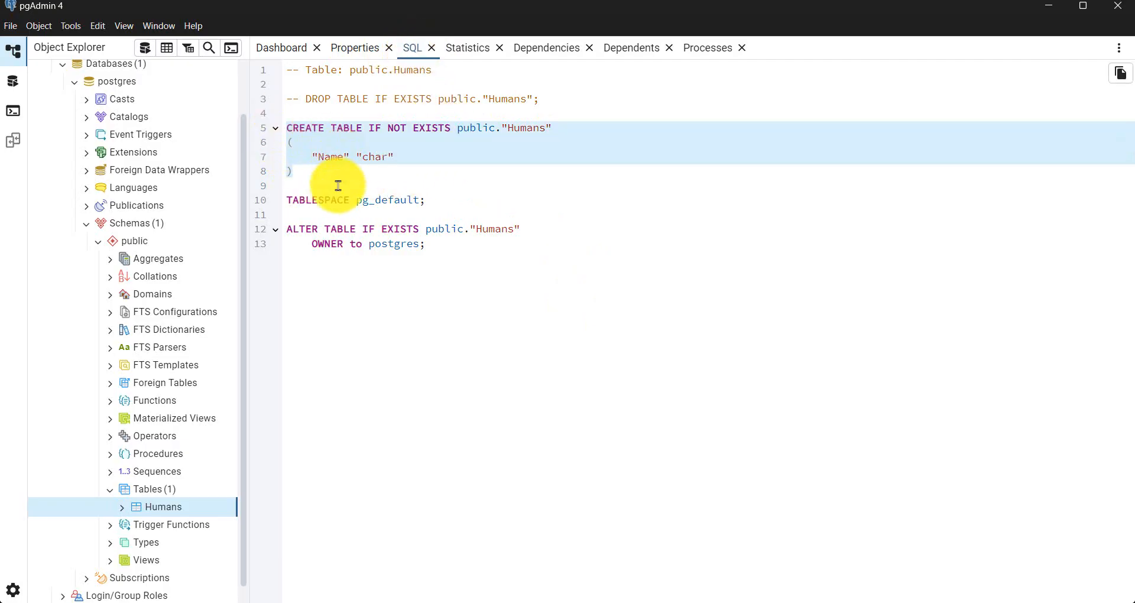
left_click(311, 178)
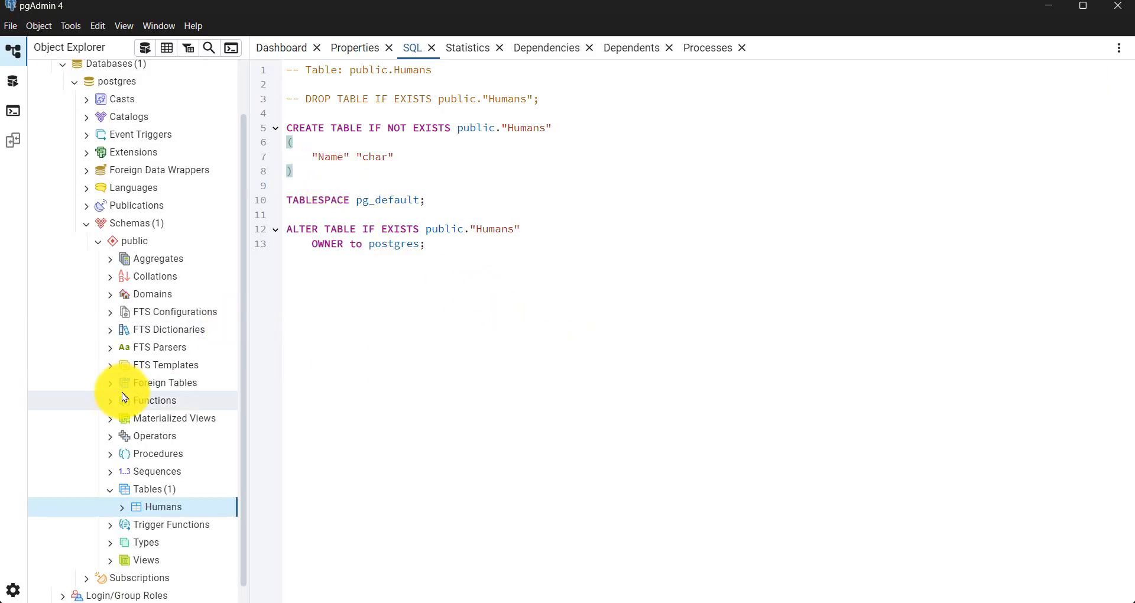
scroll(126, 390, "up", 1)
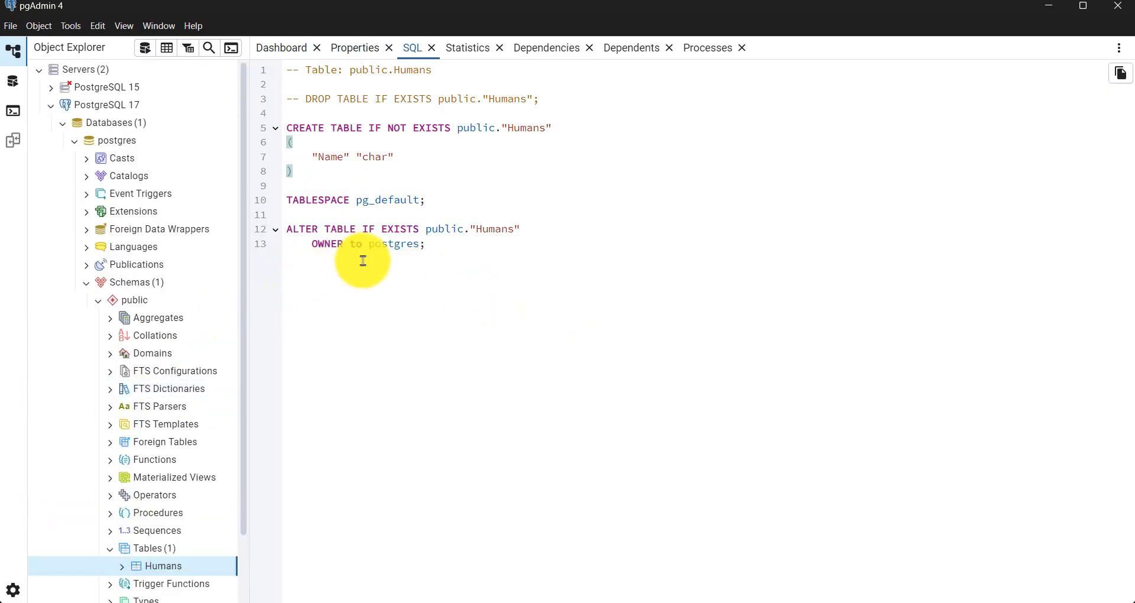